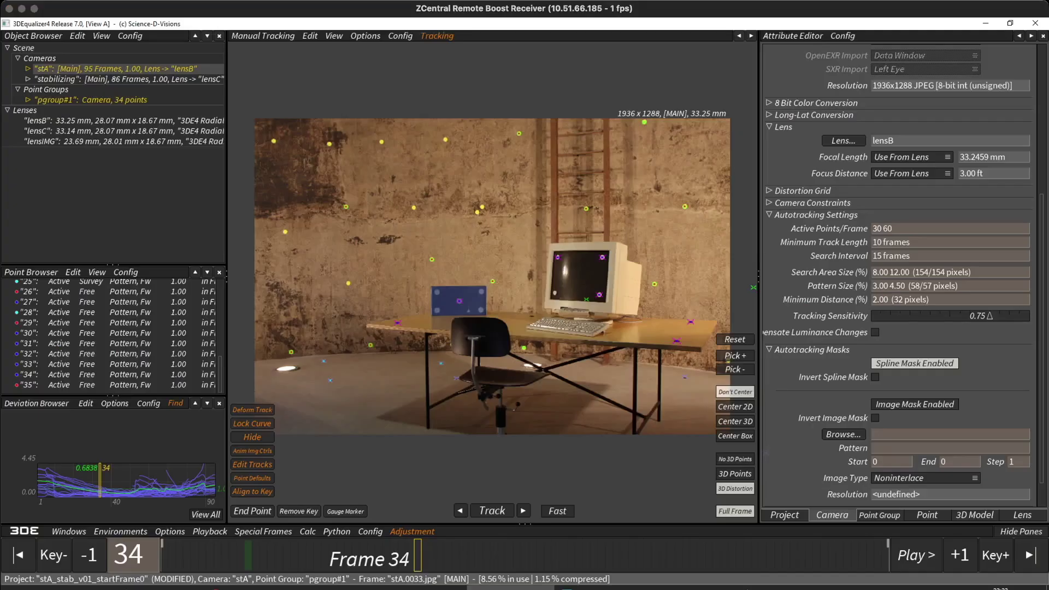
Scrub through the stA and stabilizing camera footage to compare how their tracked points follow the set
left_click(494, 555)
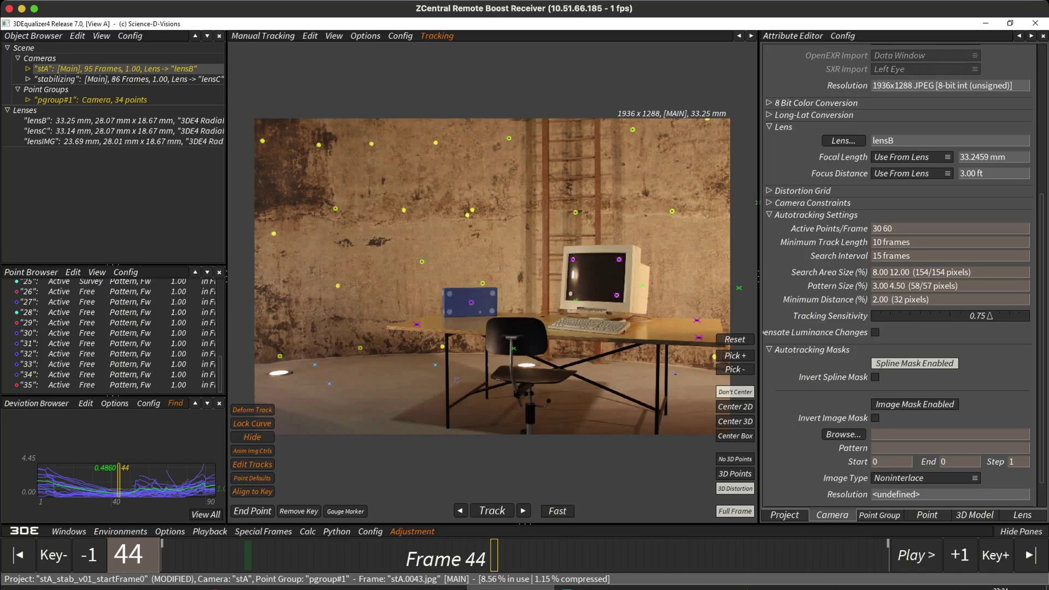
mouse_move(494, 555)
left_mouse_down()
mouse_move(232, 555)
mouse_move(602, 555)
left_mouse_up()
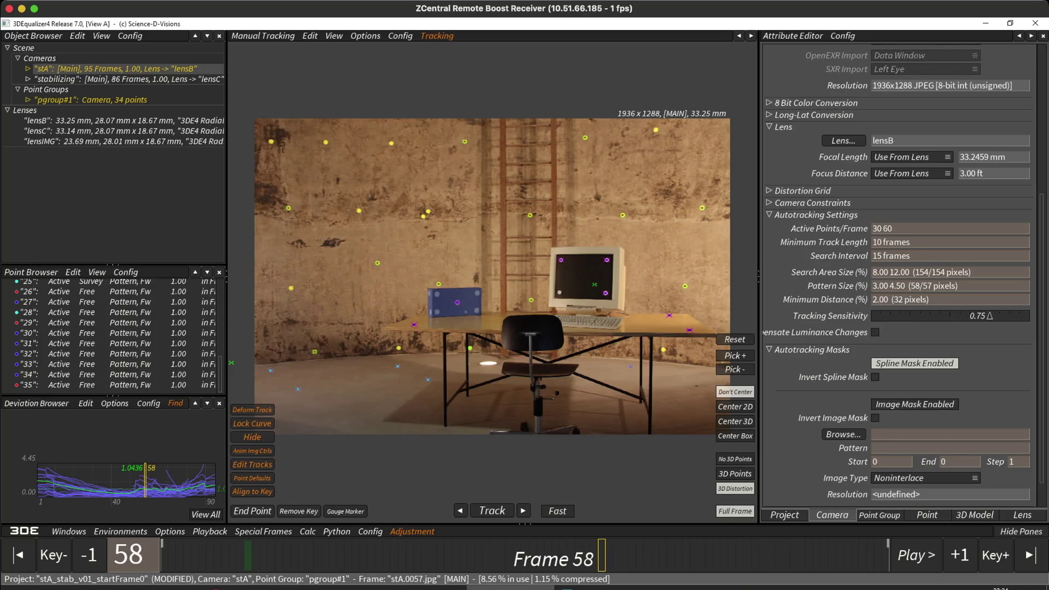
mouse_move(601, 555)
left_mouse_down()
mouse_move(388, 556)
mouse_move(828, 556)
mouse_move(295, 556)
left_mouse_up()
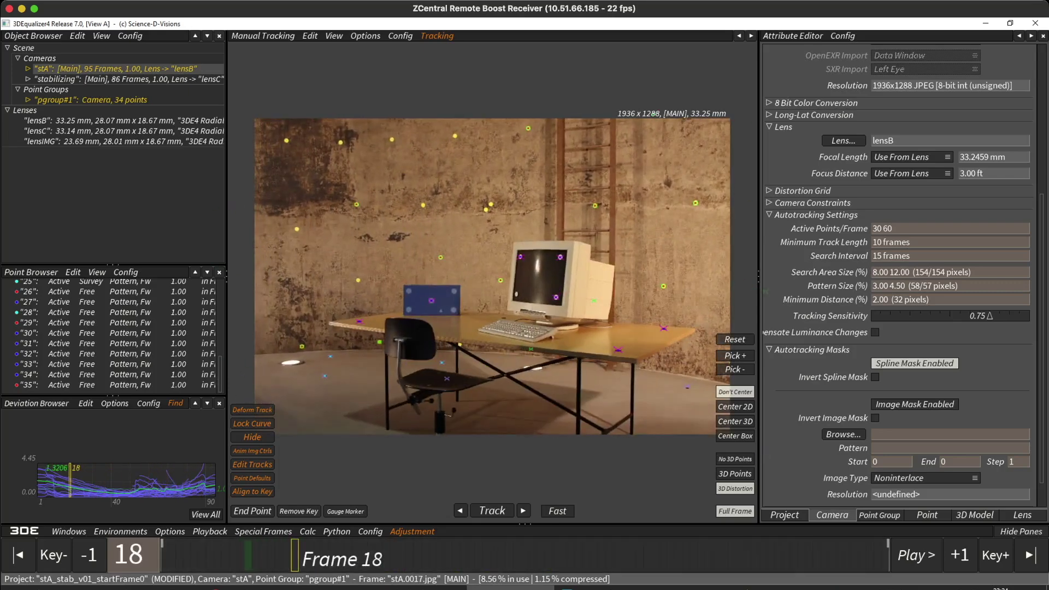
left_click(129, 78)
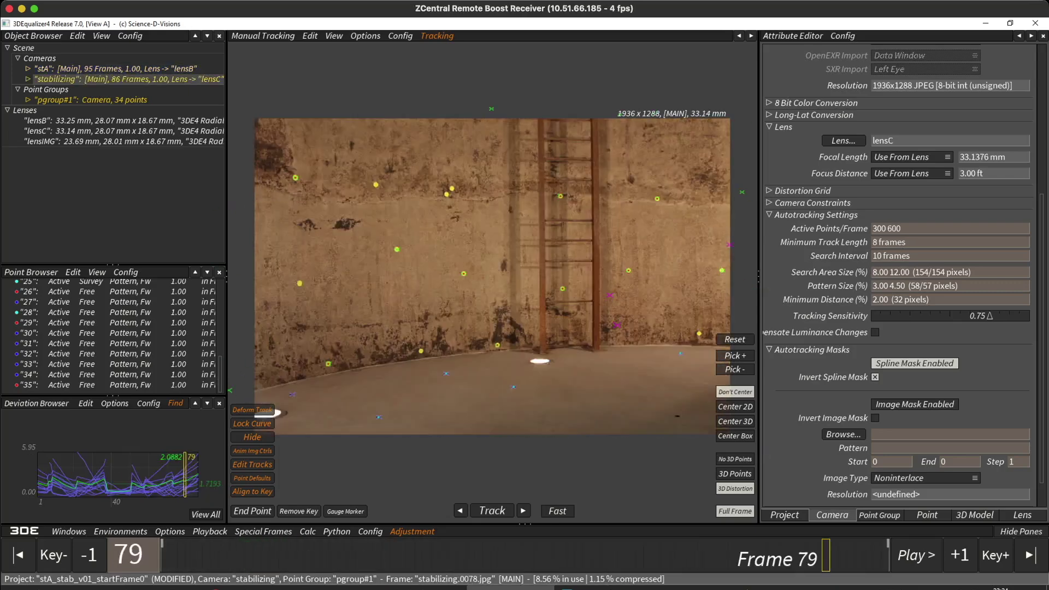
mouse_move(827, 556)
left_mouse_down()
mouse_move(178, 556)
mouse_move(843, 556)
mouse_move(164, 556)
left_mouse_up()
left_click(115, 68)
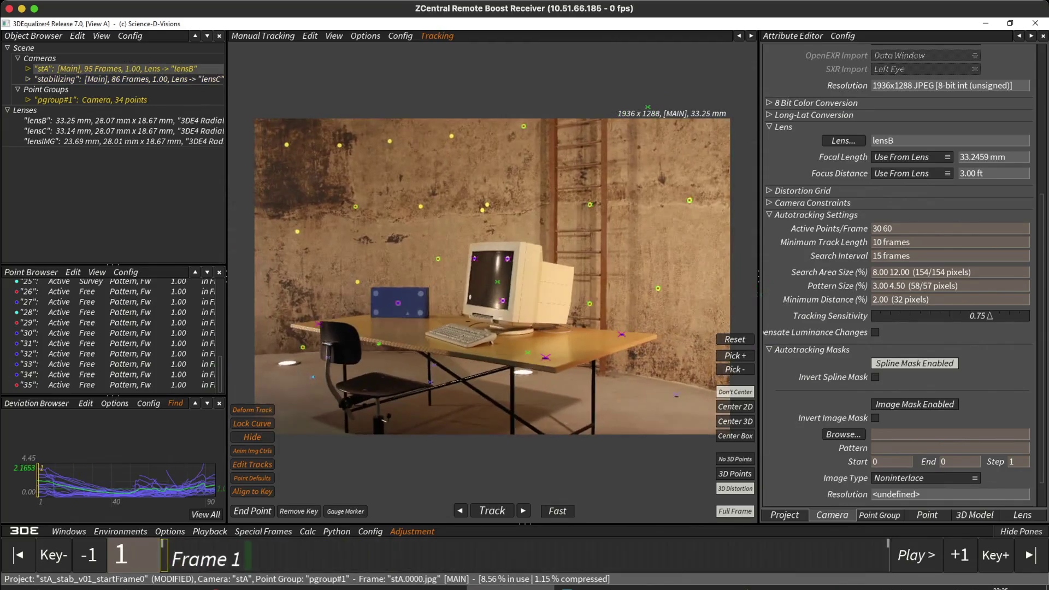
Autotrack the stabilizing camera's footage within its spline mask, using a Forward primary pass and a Backward secondary pass
left_click(115, 79)
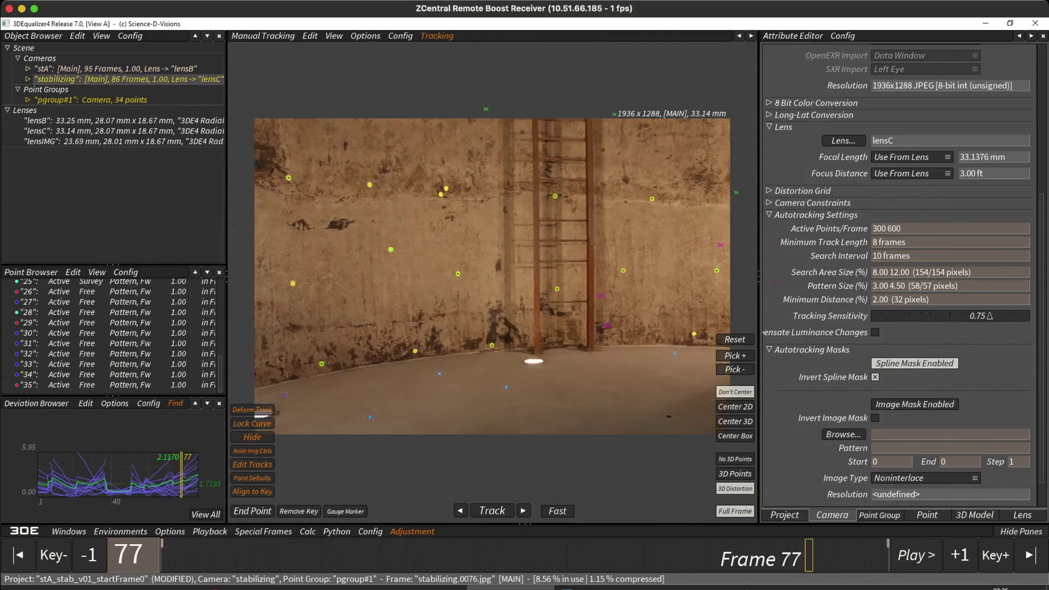
left_click(263, 36)
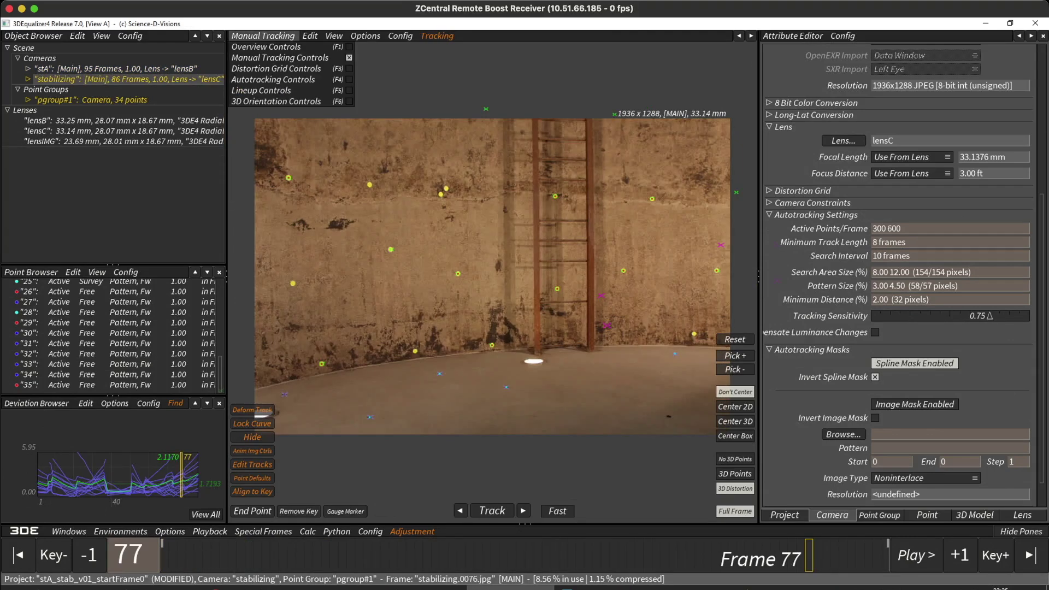
left_click(273, 79)
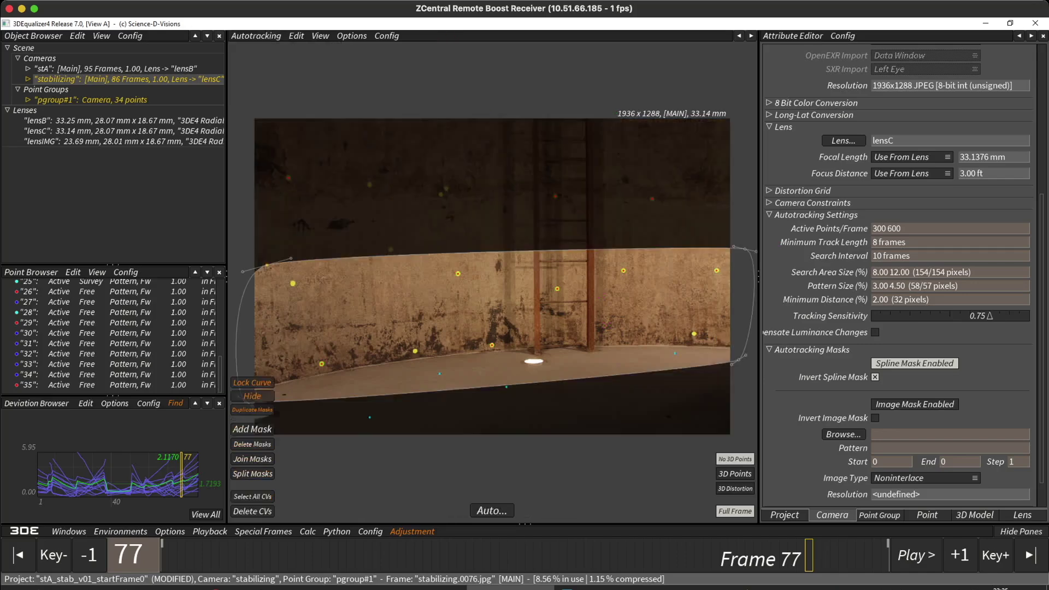
mouse_move(229, 555)
left_mouse_down()
mouse_move(164, 555)
mouse_move(572, 555)
left_mouse_up()
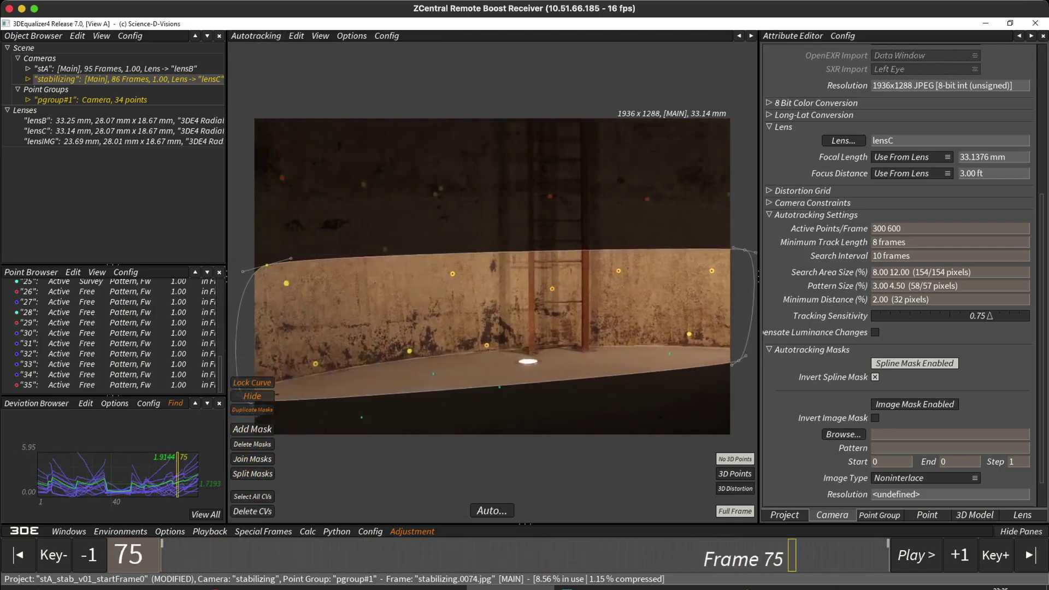
left_click_drag(877, 555, 495, 555)
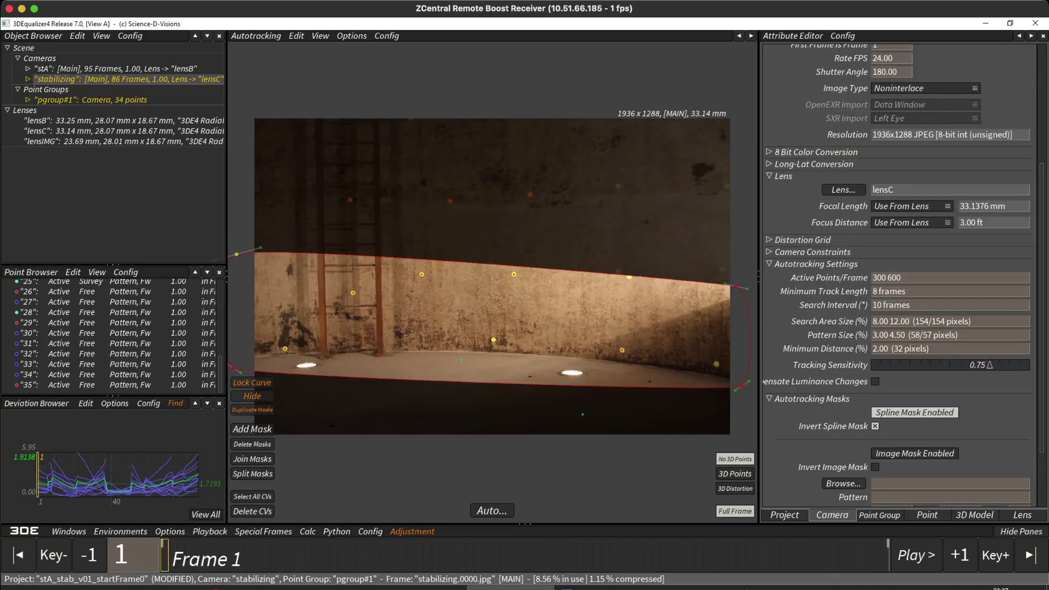
left_click(492, 511)
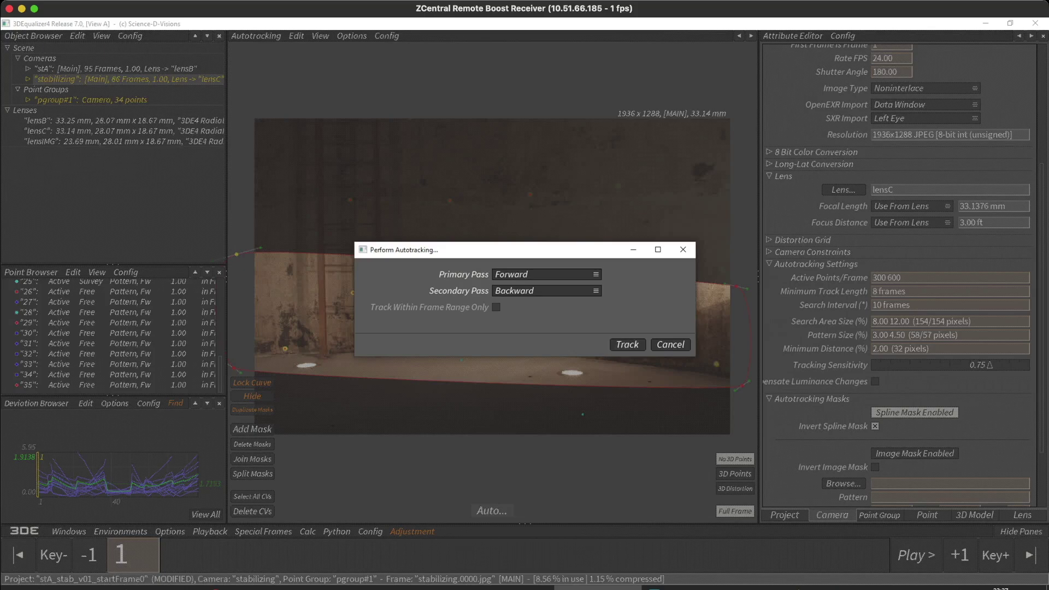
key("Return")
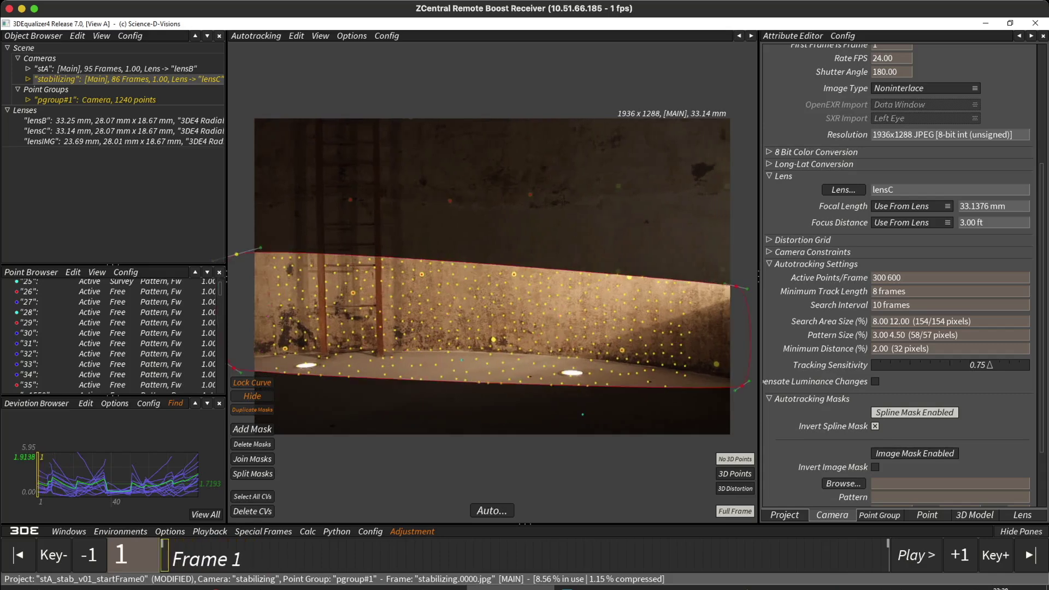
With the Manual Tracking controls shown, run Calc All From Scratch, inspect the 3D point cloud and discard the result
left_click(255, 35)
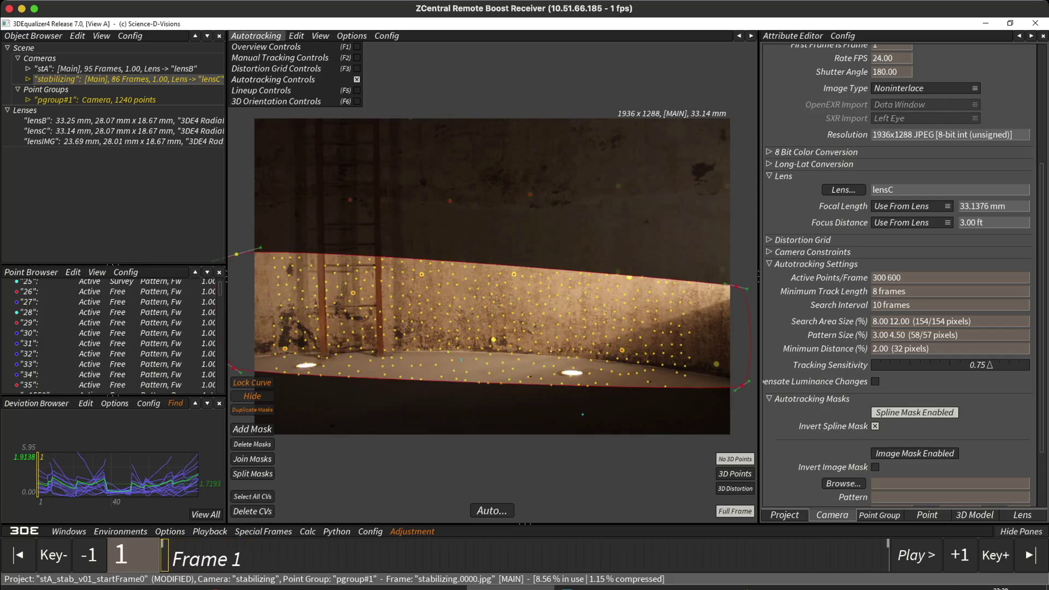
key("F2")
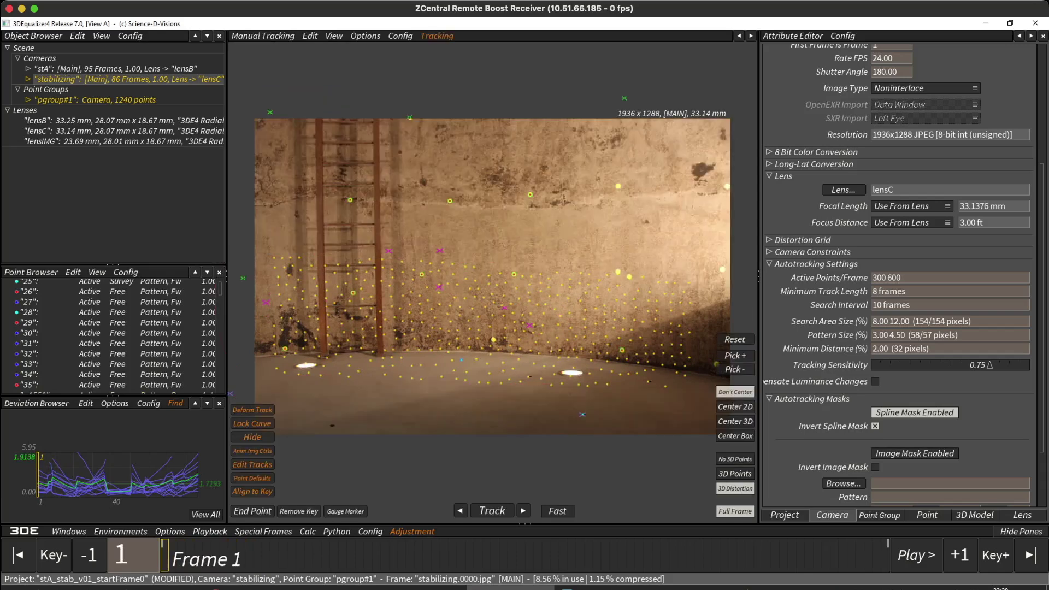
left_click(307, 531)
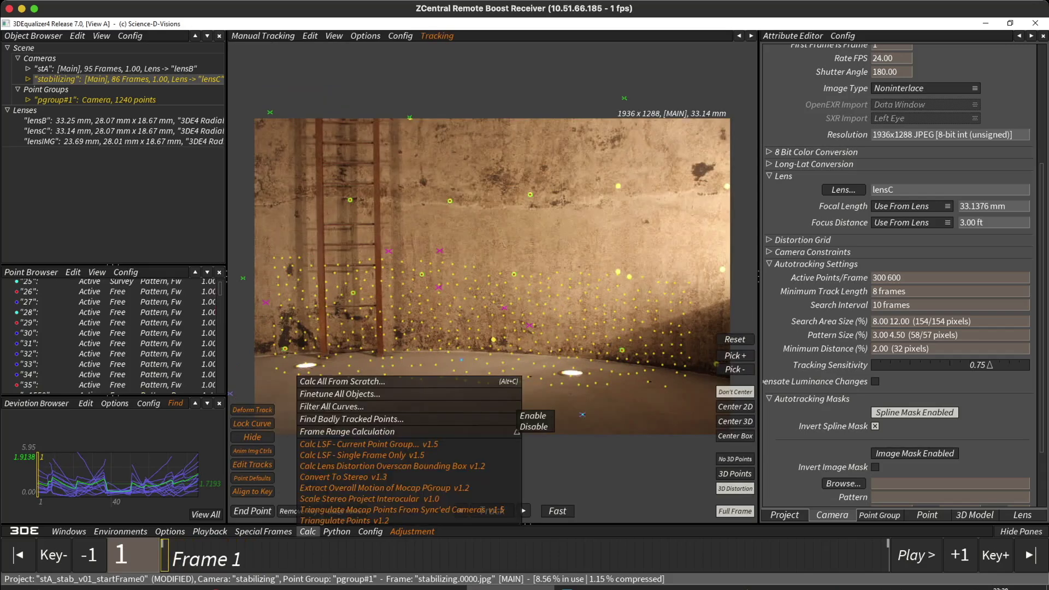
left_click(343, 381)
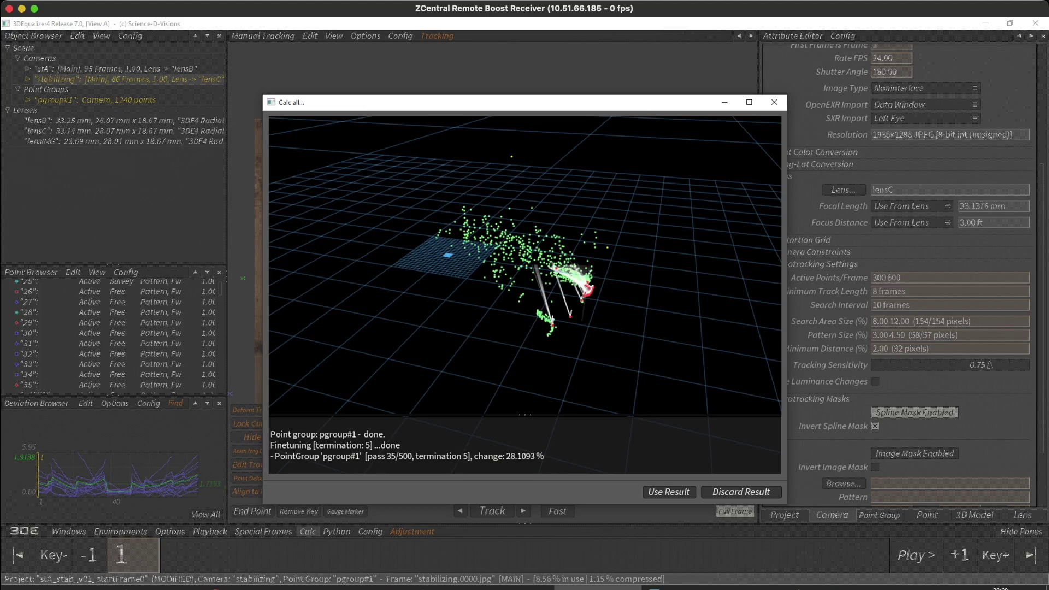
left_click_drag(524, 265, 415, 246)
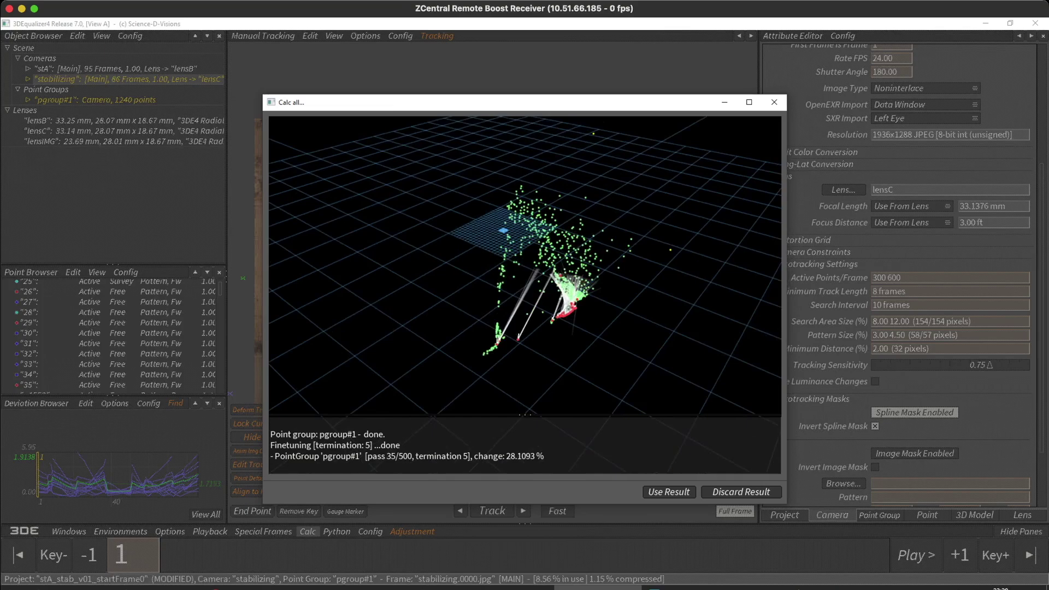
left_click(741, 492)
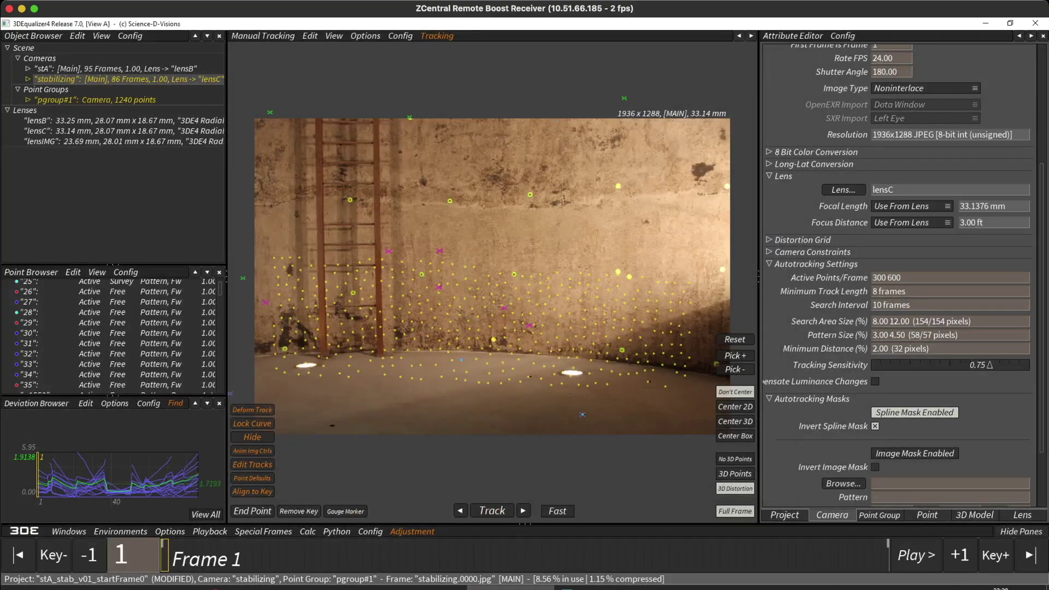
Delete the autotracked points on the floor at frame 43 of the stabilizing footage
left_click_drag(165, 556, 486, 556)
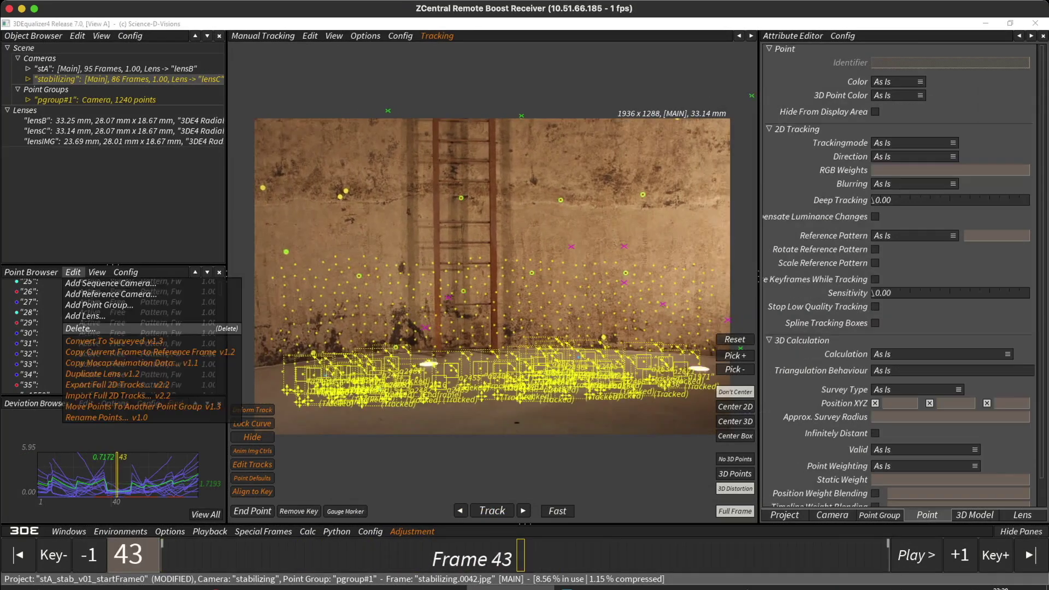
left_click(81, 328)
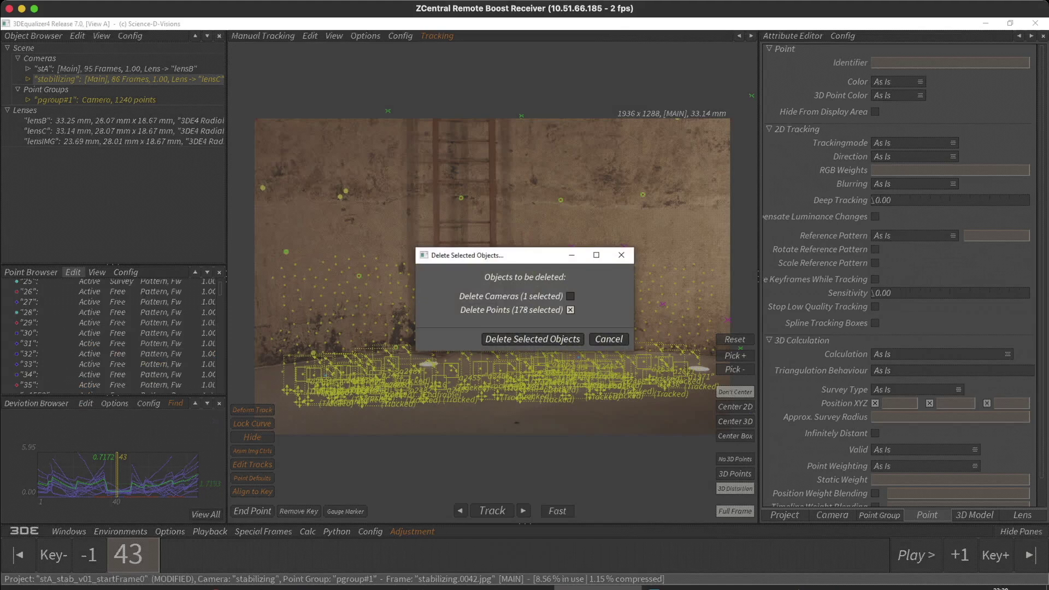
key("Return")
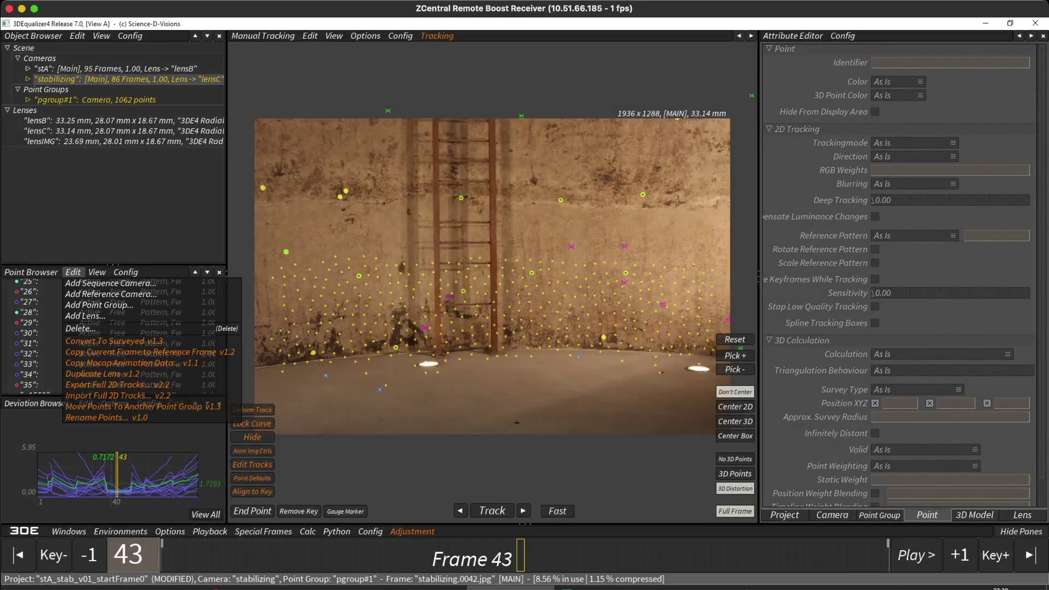
Step forward and back through the frames between 38 and 51 to check the remaining autotracked points
left_click_drag(521, 555, 546, 556)
key("Right")
key("Right")
key("Right")
key("Right")
key("Right")
key("Right")
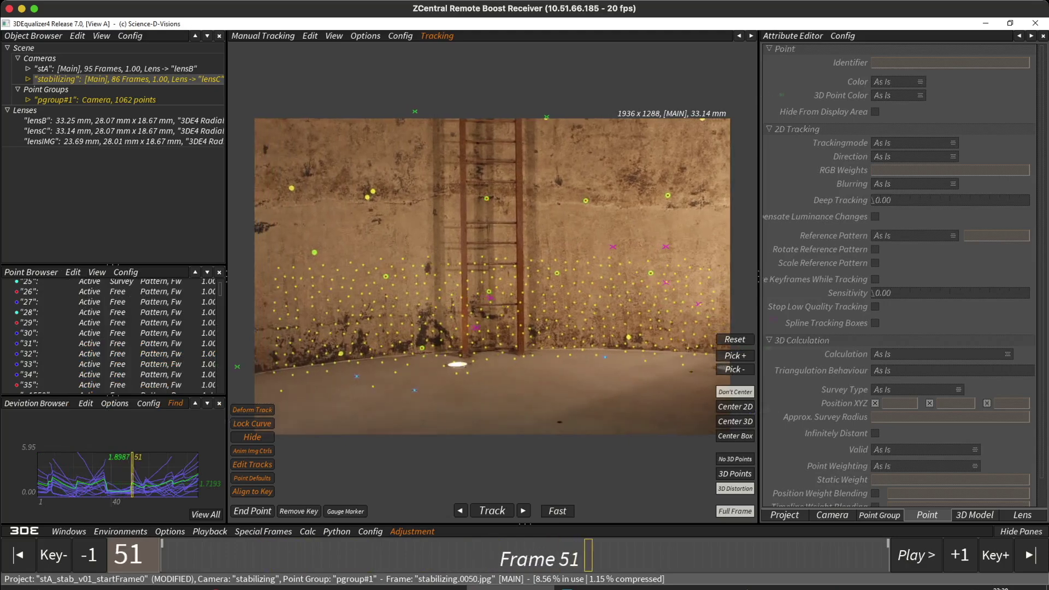
key("Left")
key("Left")
key("Left")
key("Left")
key("Left")
key("Left")
key("Left")
key("Left")
key("Left")
key("Left")
key("Left")
key("Left")
key("Left")
key("Left")
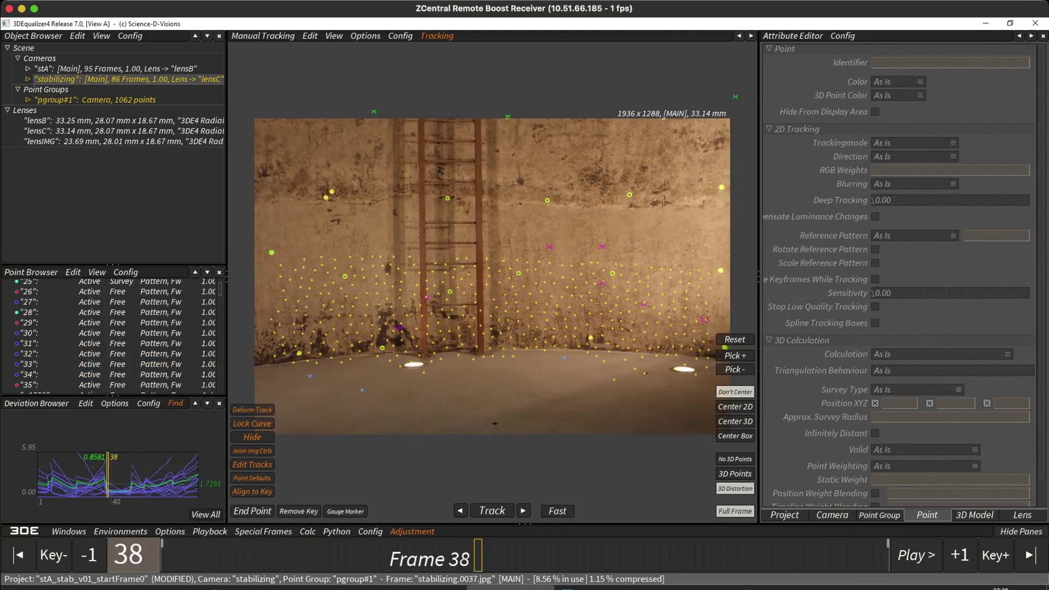
Run Calc All From Scratch with the remaining tracking points
left_click(308, 531)
key("alt+c")
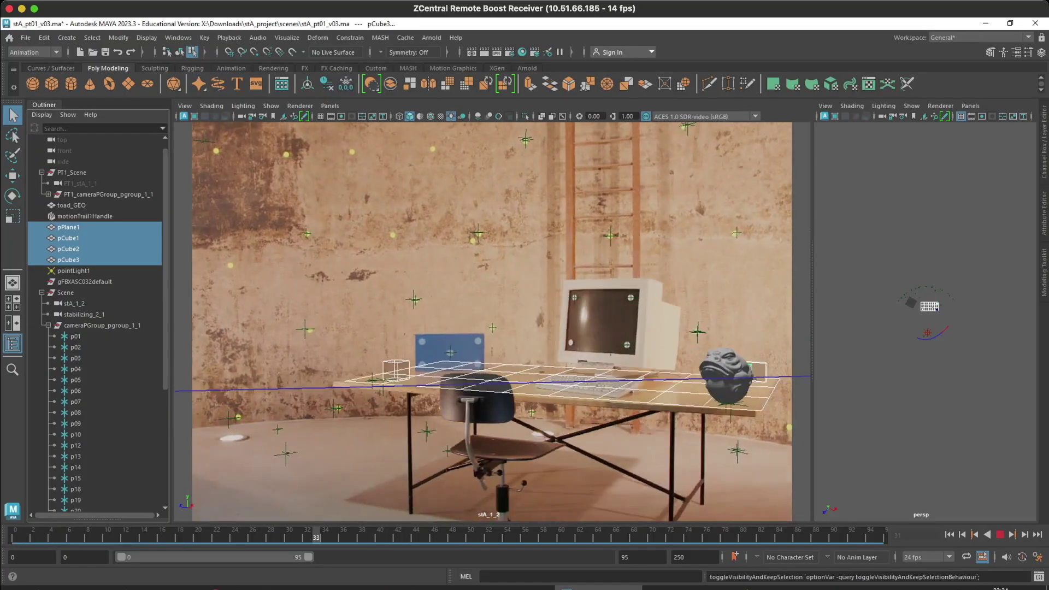
Play back the shot through the stA_1_2 camera to check how the toad and table geometry stick, stopping at frame 59
key("alt+v")
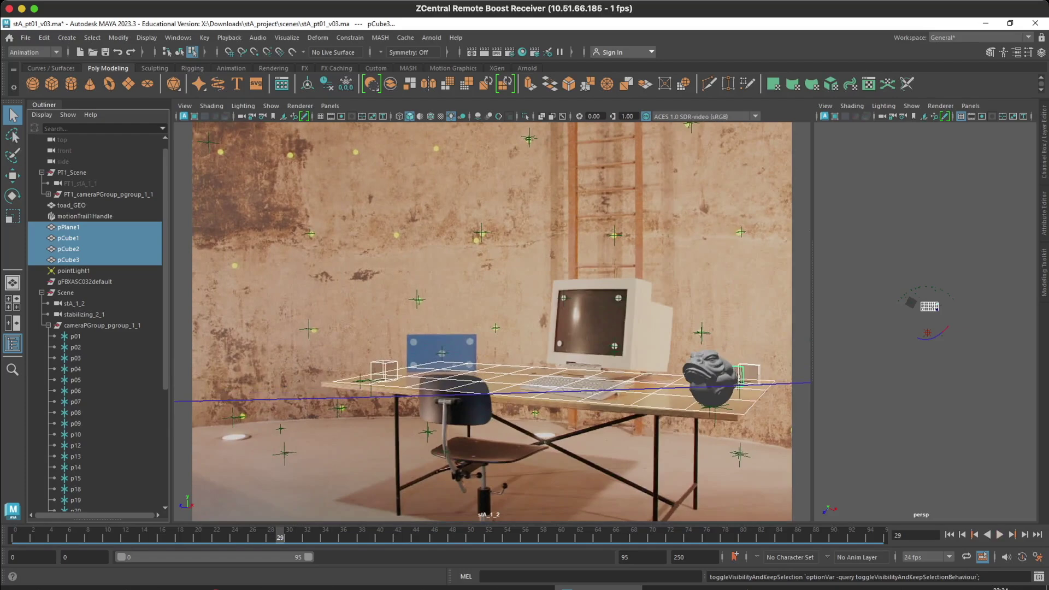
key("alt+v")
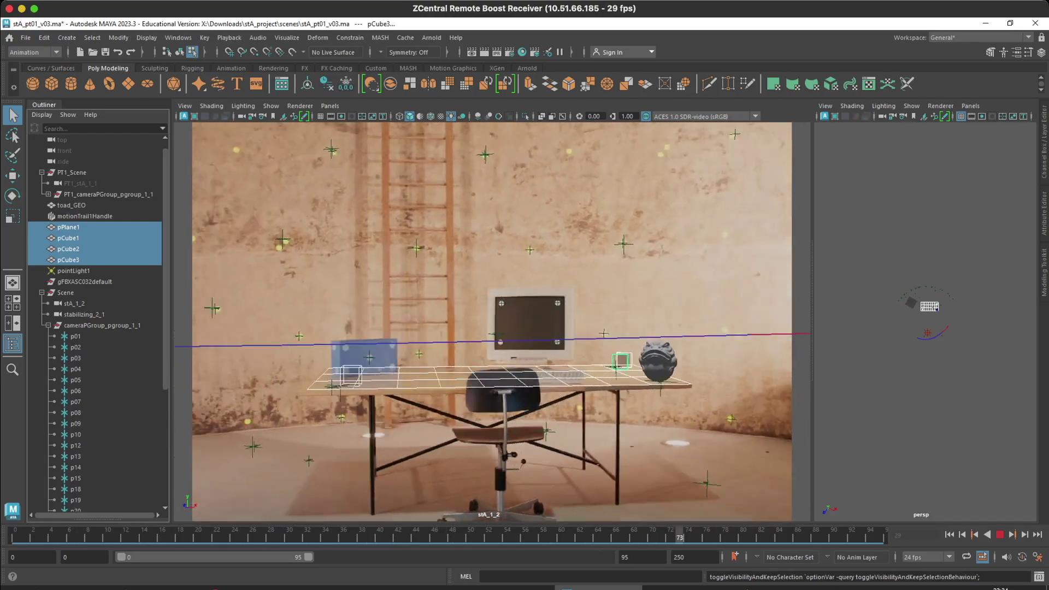
key("alt+v")
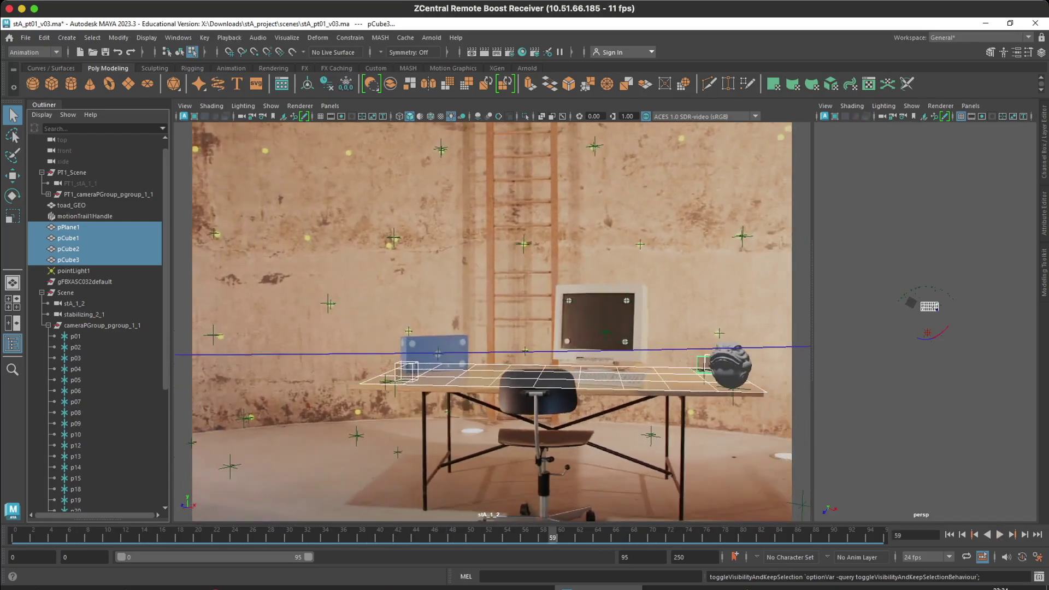
Duplicate the selected plane and three cubes, and unhide the autotracks_GRP locator group
key("F9")
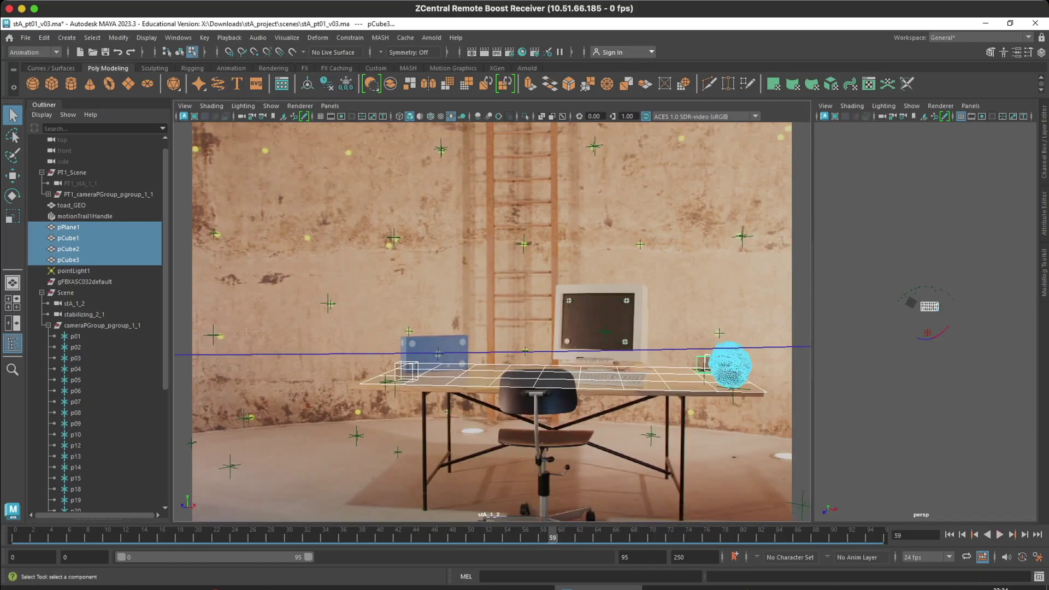
key("ctrl+d")
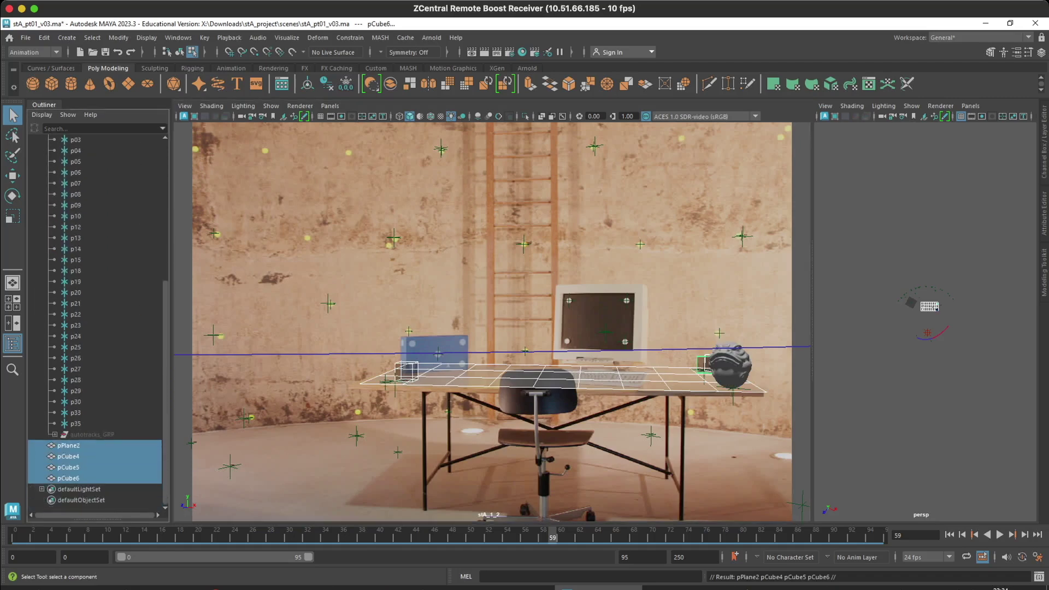
left_click(92, 435)
key("h")
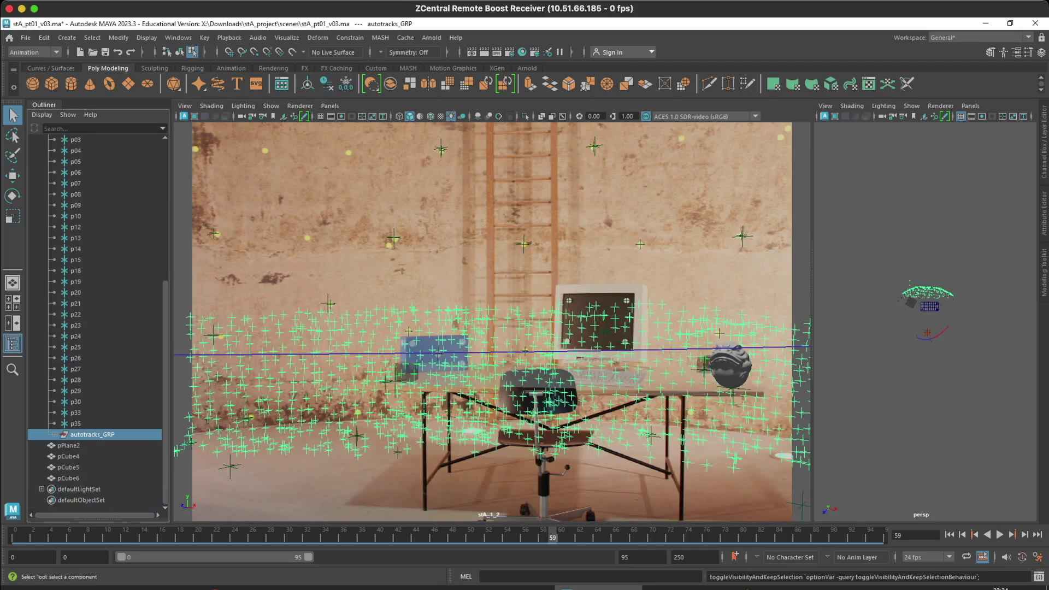
Examine the autotracked locators around the table in an enlarged perspective view
key("space")
scroll(604, 322, "up", 4)
middle_click_drag(605, 262, 593, 402, "alt")
left_click_drag(601, 350, 601, 289, "alt")
left_click_drag(602, 328, 601, 308, "alt")
middle_click_drag(602, 339, 641, 270, "alt")
scroll(604, 322, "up", 4)
left_click_drag(605, 321, 627, 324, "alt")
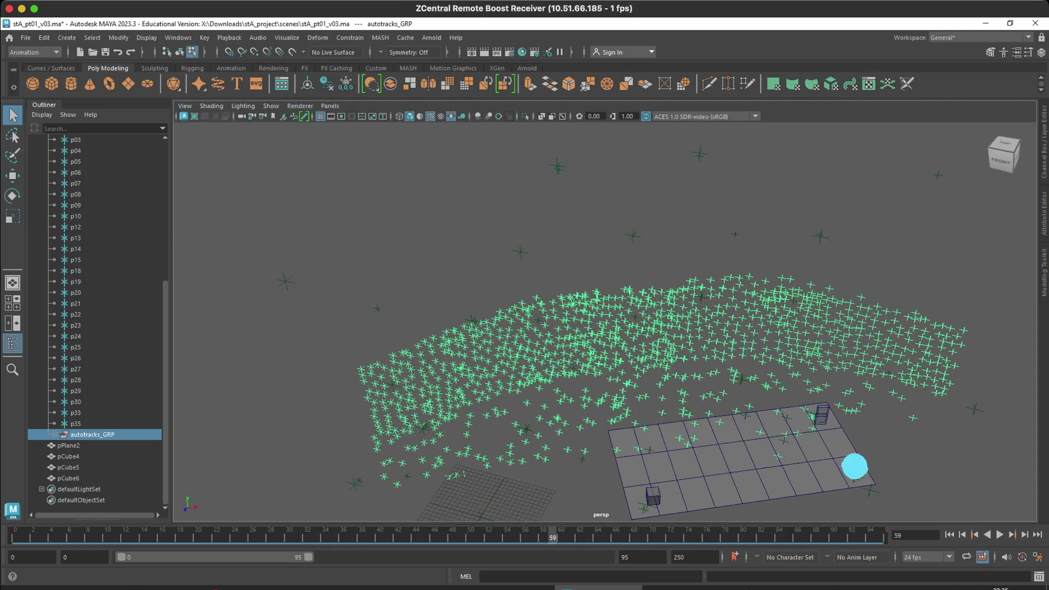
Look through the stA_1_2 camera in the enlarged viewport
left_click(330, 105)
mouse_move(378, 117)
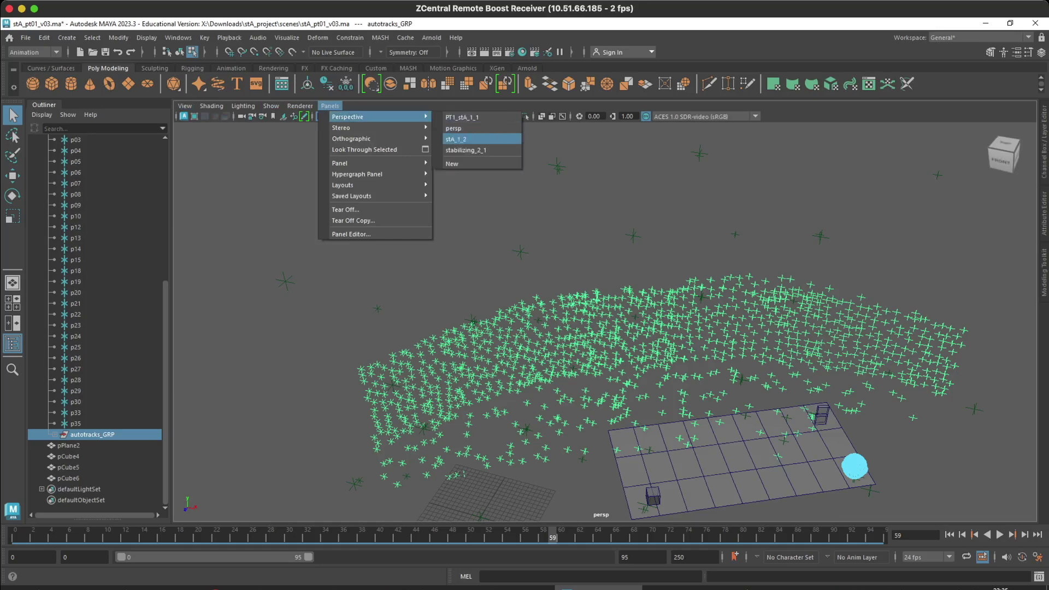
left_click(456, 138)
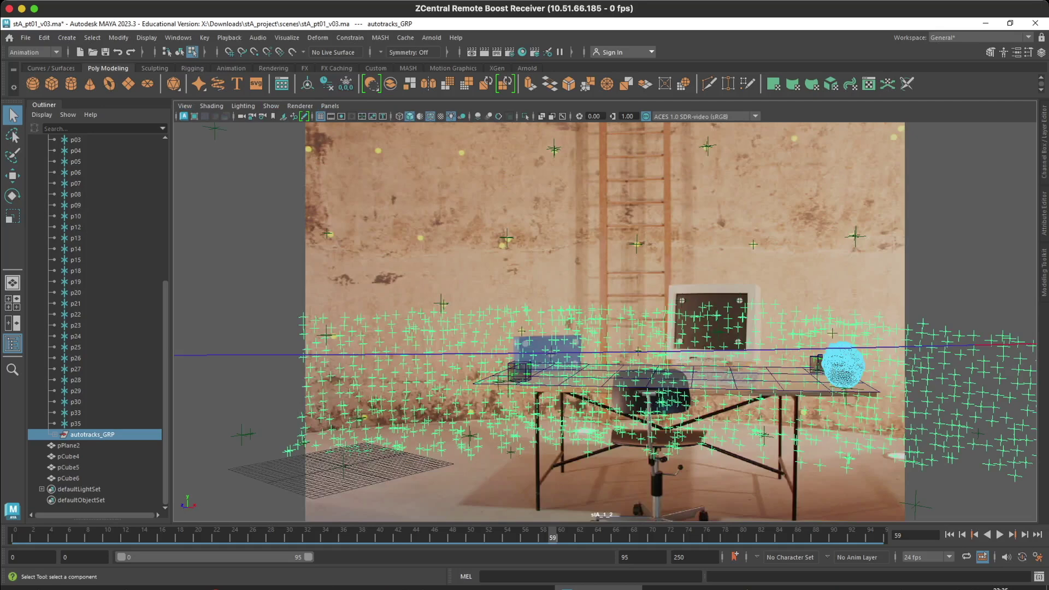
Move the toad off the table and place it on an autotracked locator at the wall ladder
left_click(845, 366)
right_click_drag(842, 273, 891, 257)
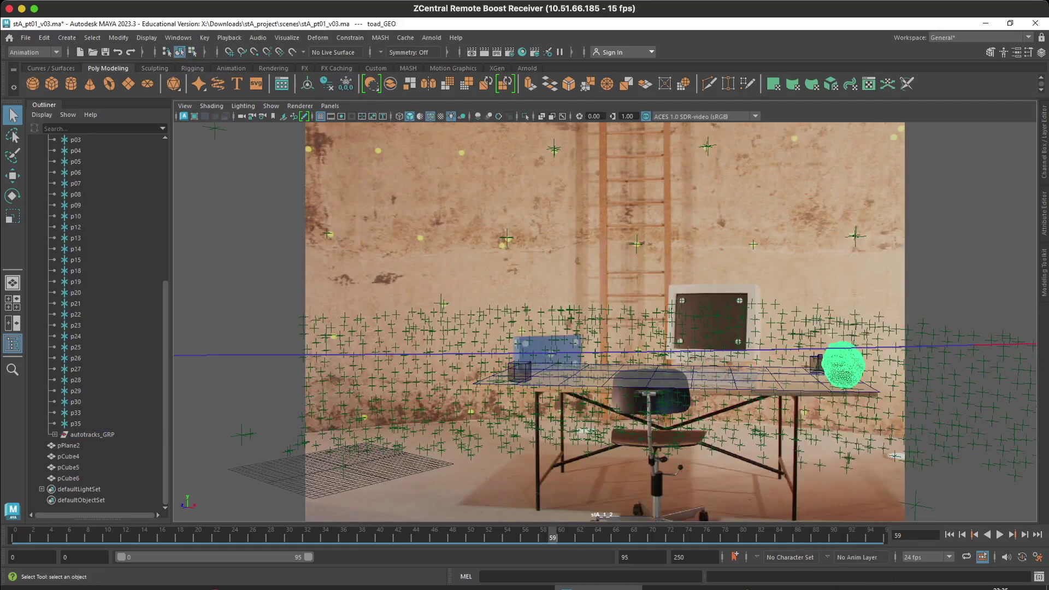
key("w")
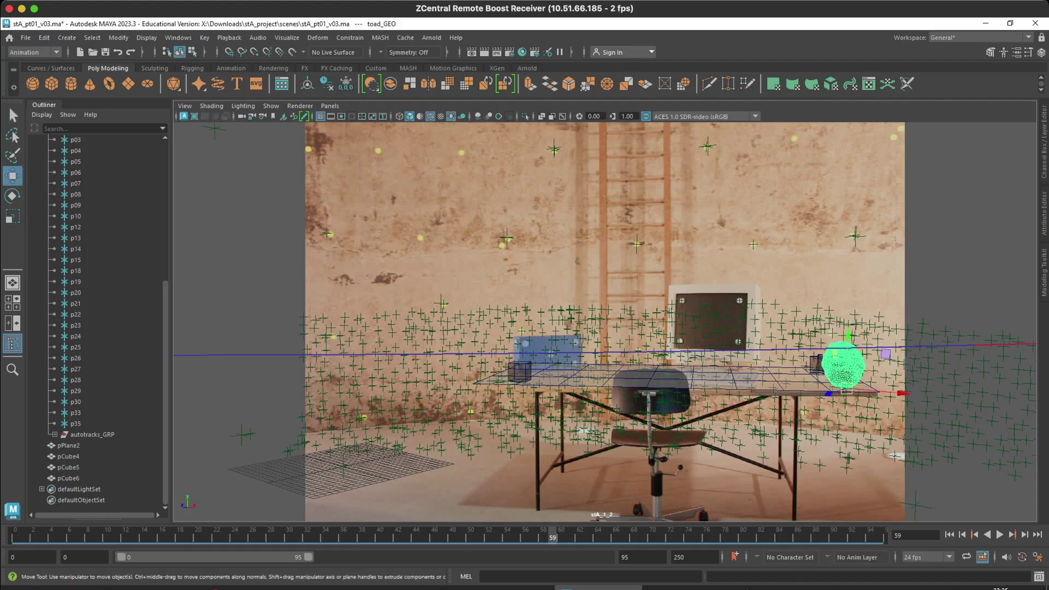
left_click_drag(849, 335, 849, 291)
left_click_drag(850, 347, 621, 321)
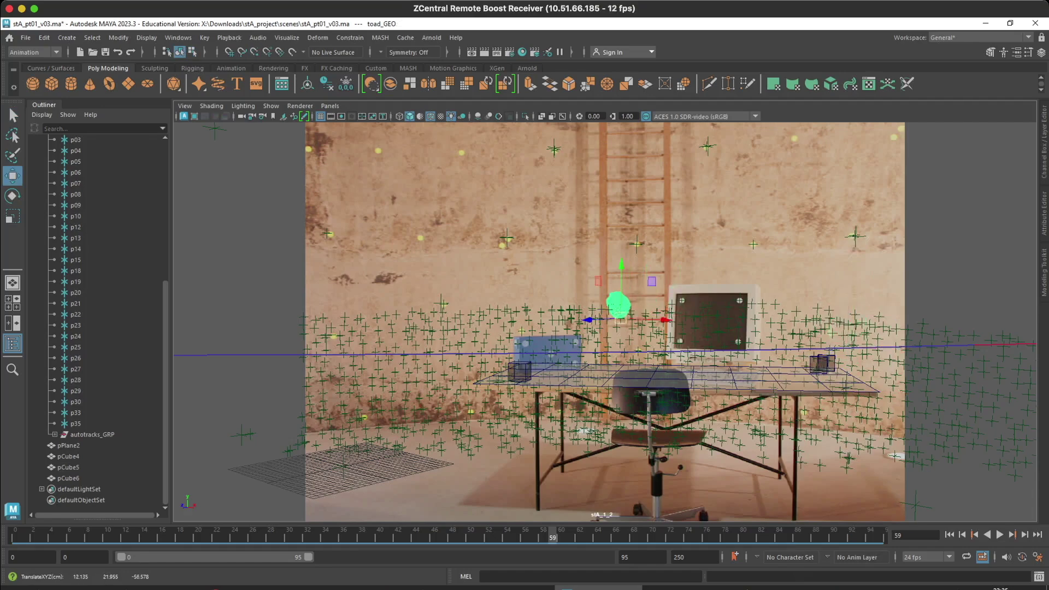
right_click_drag(621, 321, 683, 321)
Scale the toad at the ladder down uniformly to about 0.08
scroll(606, 325, "up", 4)
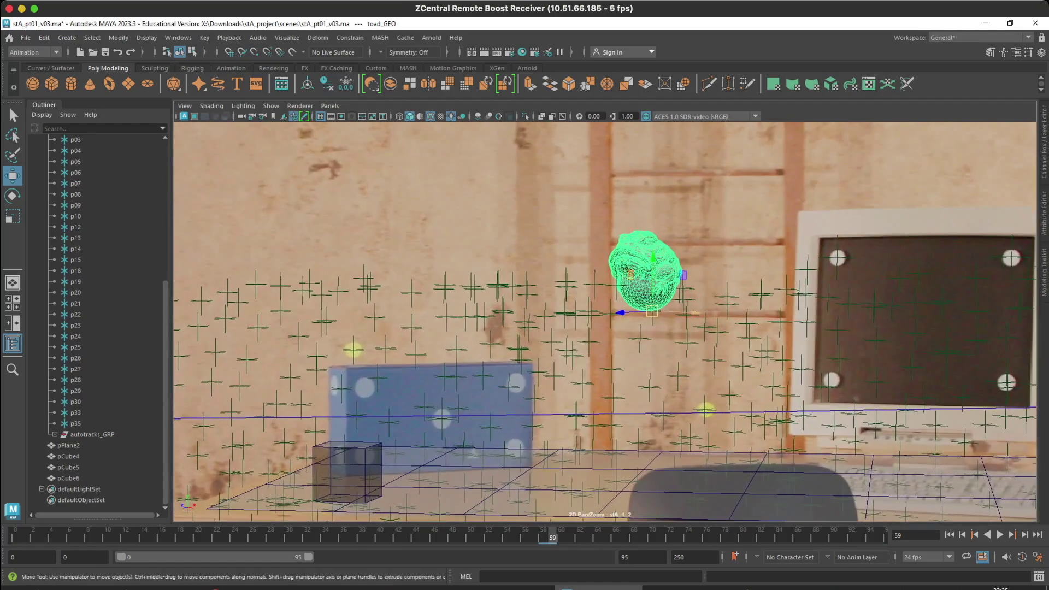
key("r")
left_click_drag(653, 312, 629, 311)
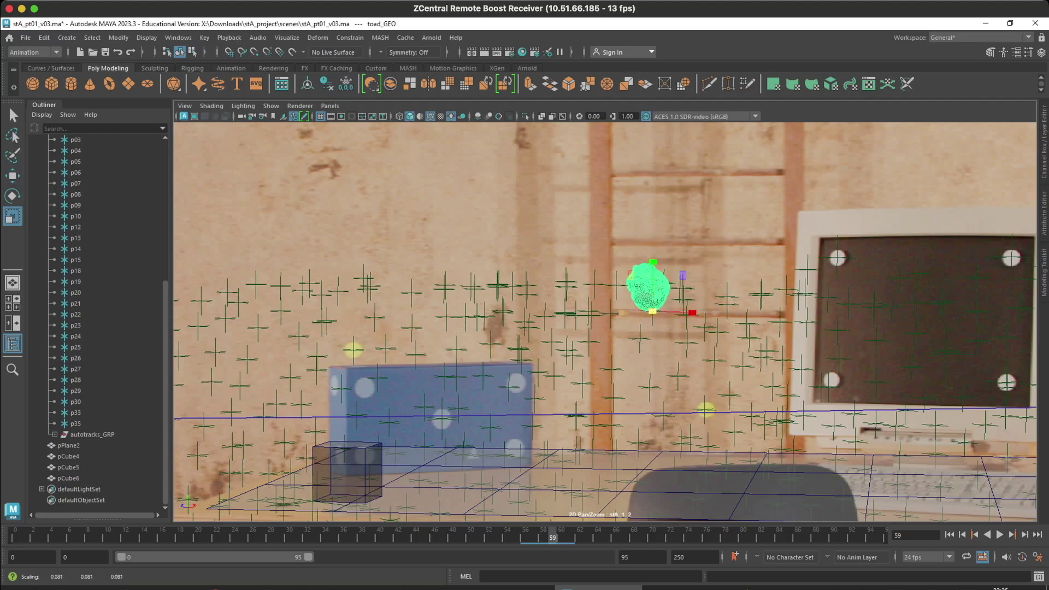
Duplicate the small toad, snap the copy to another locator nearer the monitor, and rotate it about 19° around Y
key("ctrl+d")
key("w")
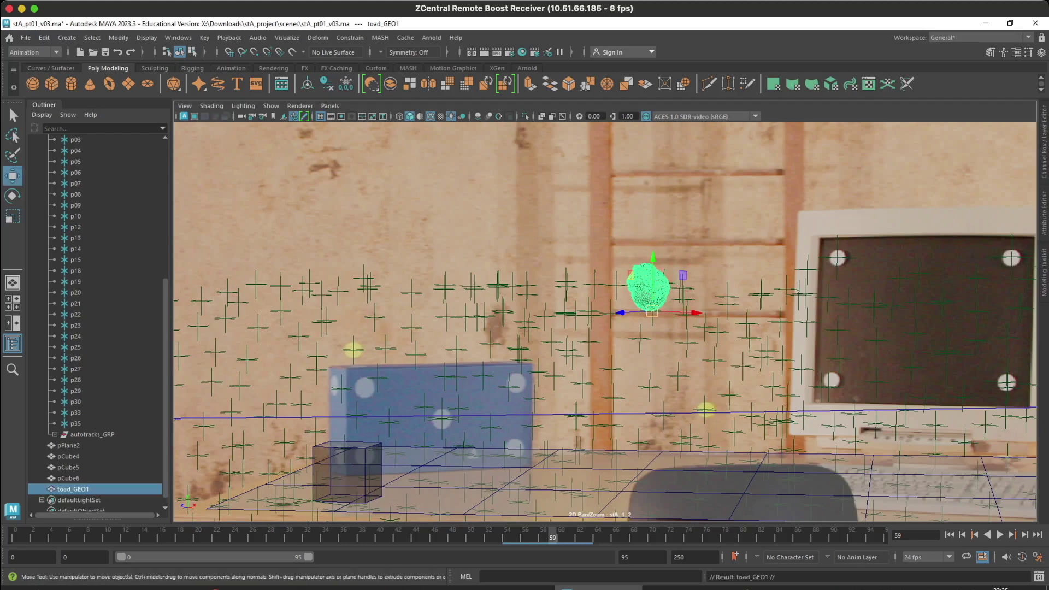
key("v")
left_click_drag(652, 312, 727, 305)
left_click_drag(728, 250, 728, 255)
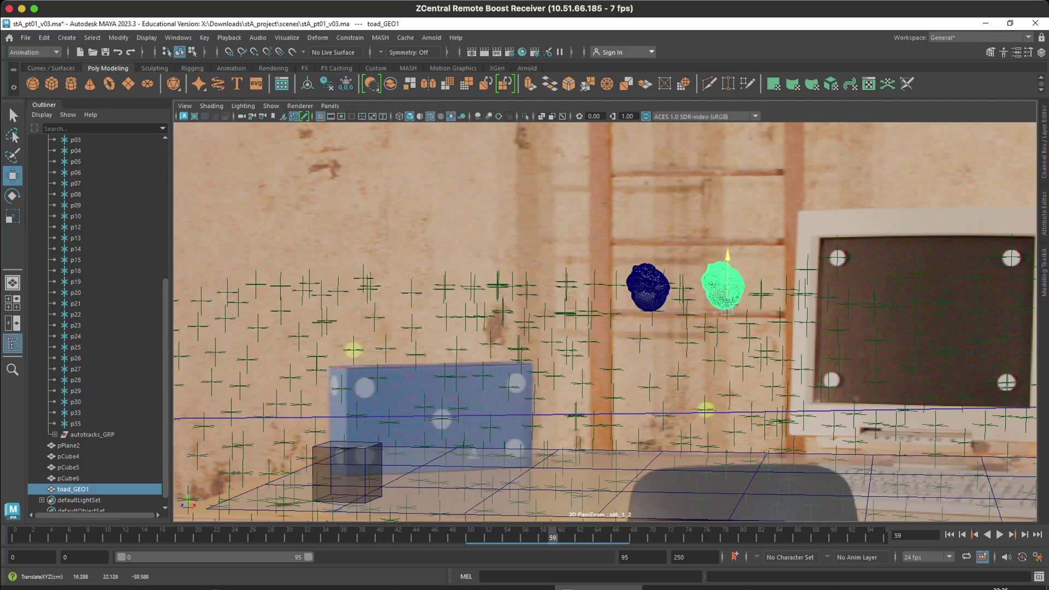
key("e")
mouse_move(728, 311)
left_mouse_down()
mouse_move(761, 311)
mouse_move(741, 312)
left_mouse_up()
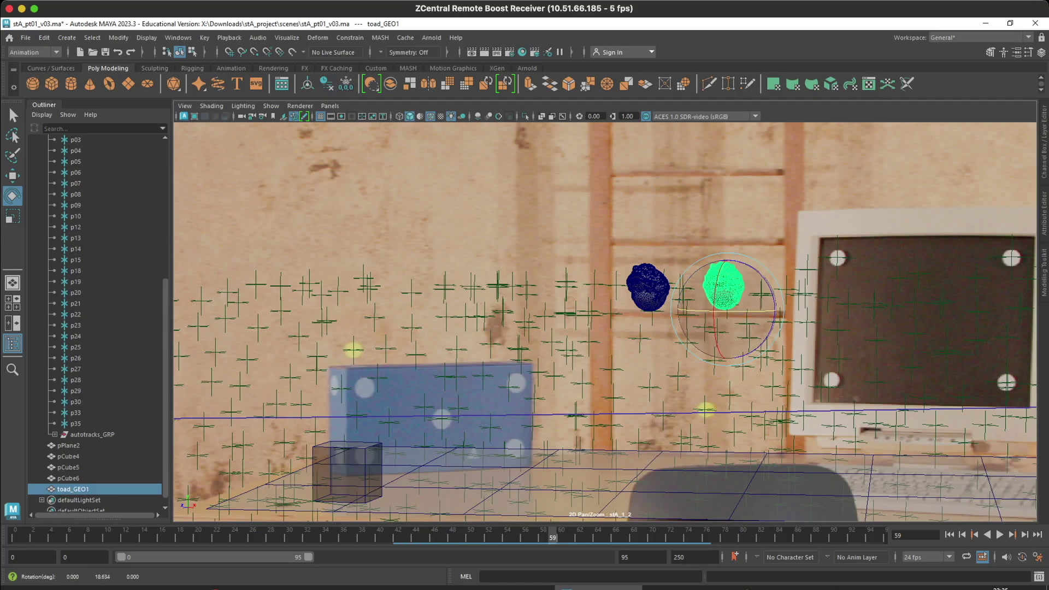
Duplicate the rotated toad and snap the copy to a locator between the two toads at the ladder
key("ctrl+d")
key("w")
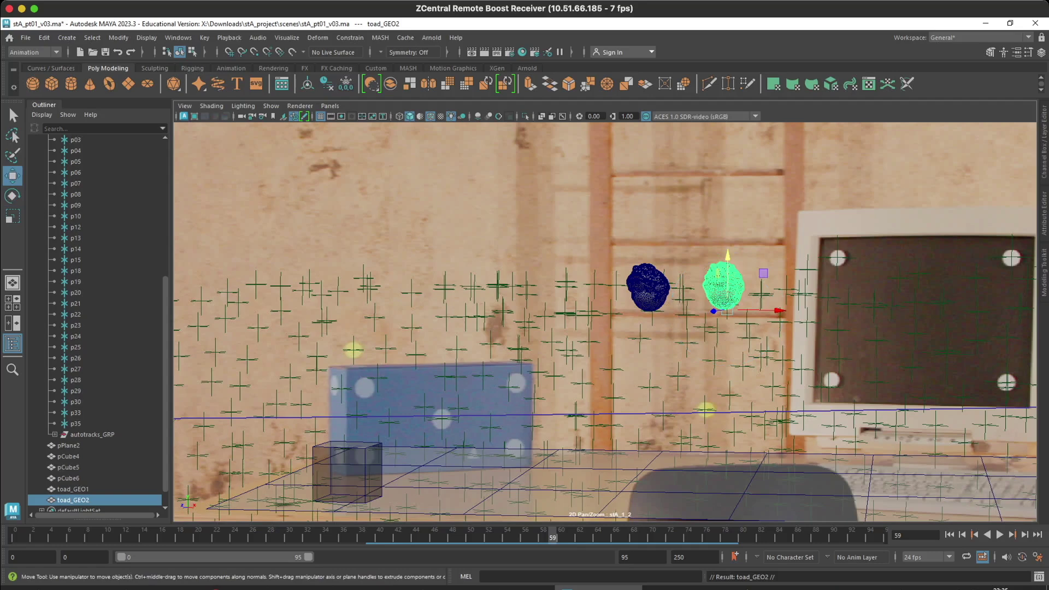
key("v")
left_click_drag(727, 312, 687, 316)
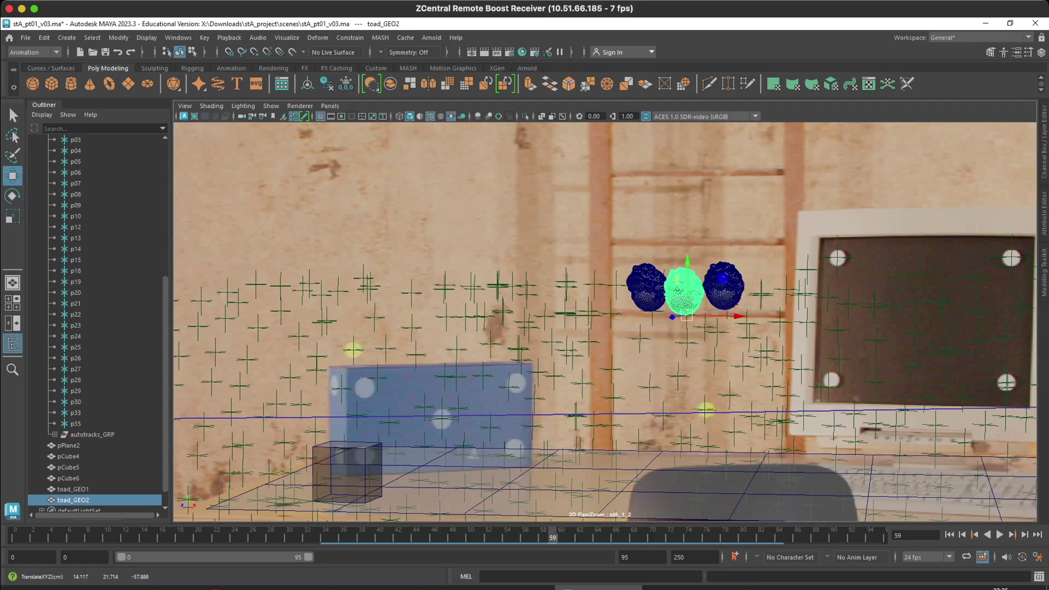
key("r")
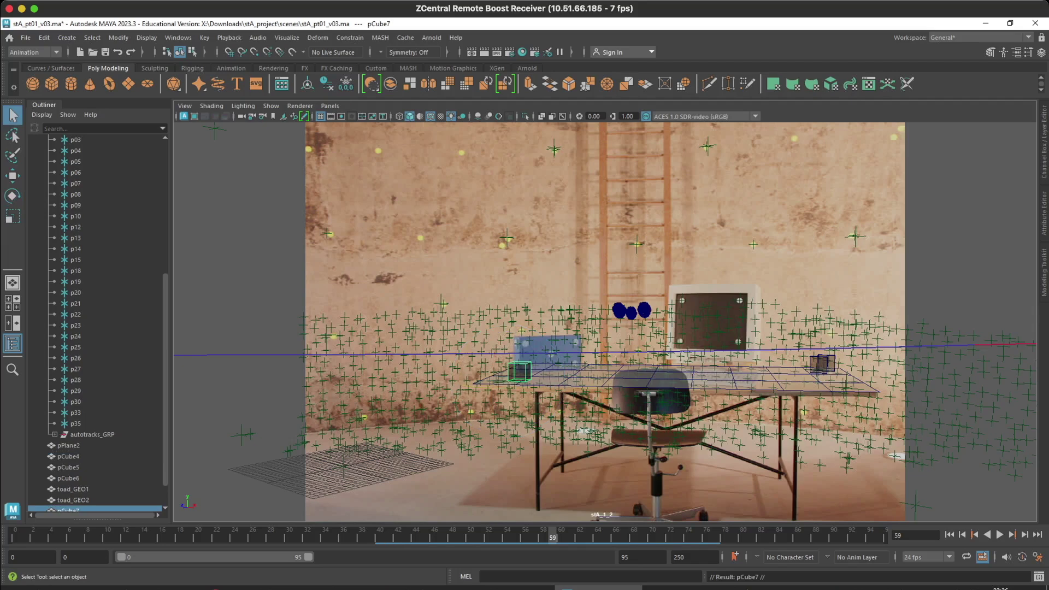
Move the duplicated cube to a locator at the base of the back wall and stretch it vertically into a tall pillar
key("w")
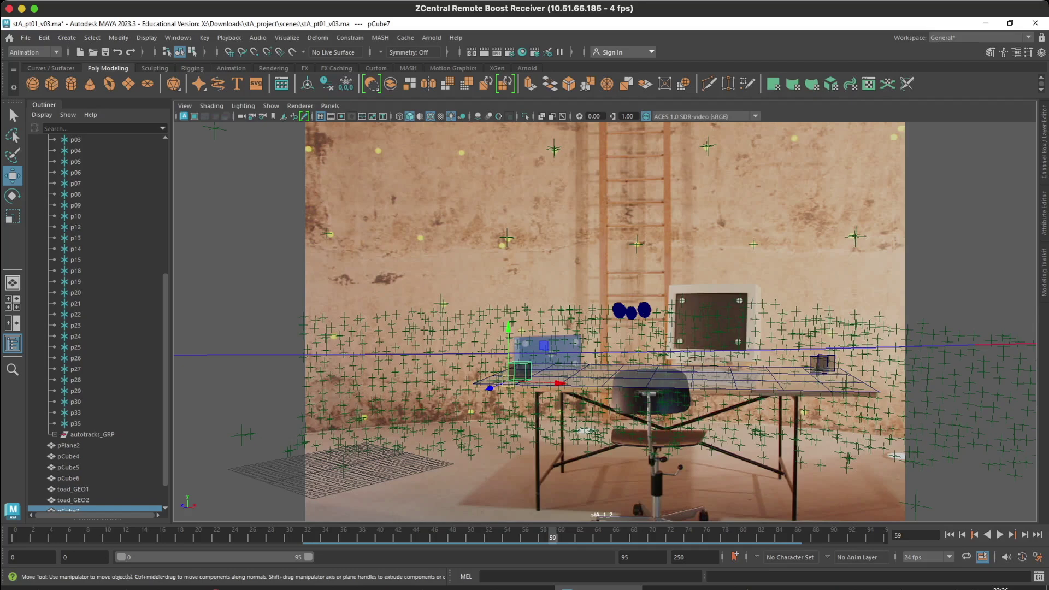
left_click_drag(511, 381, 481, 421)
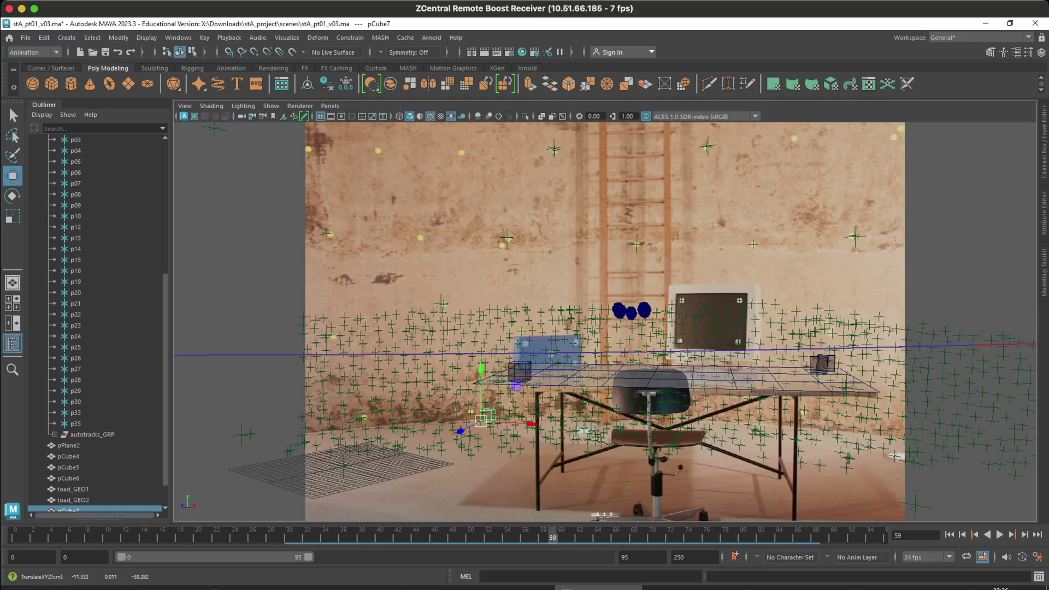
key("r")
left_click_drag(481, 404, 481, 372)
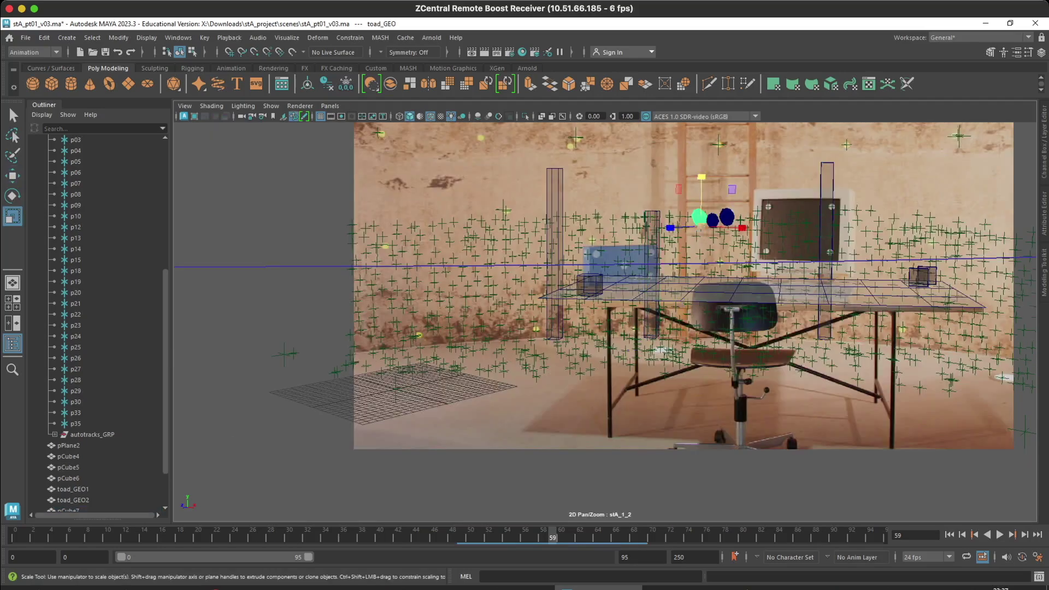
Duplicate the original small toad at the ladder to place copies on the pillar tops
key("ctrl+d")
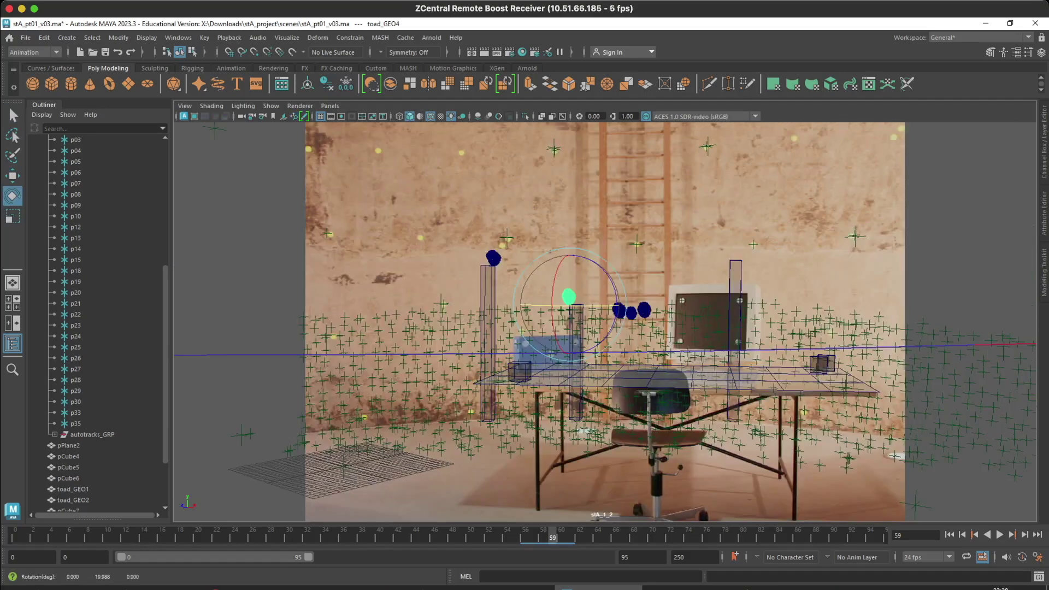
Go to frame 69 and hide the autotracks_GRP locator group
left_click(643, 537)
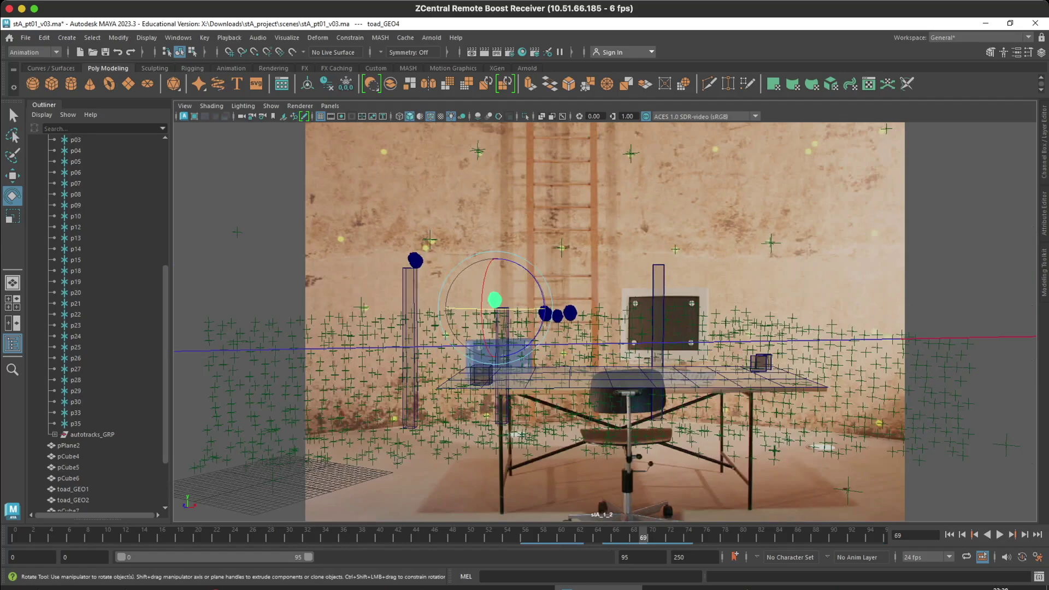
left_click(92, 435)
key("h")
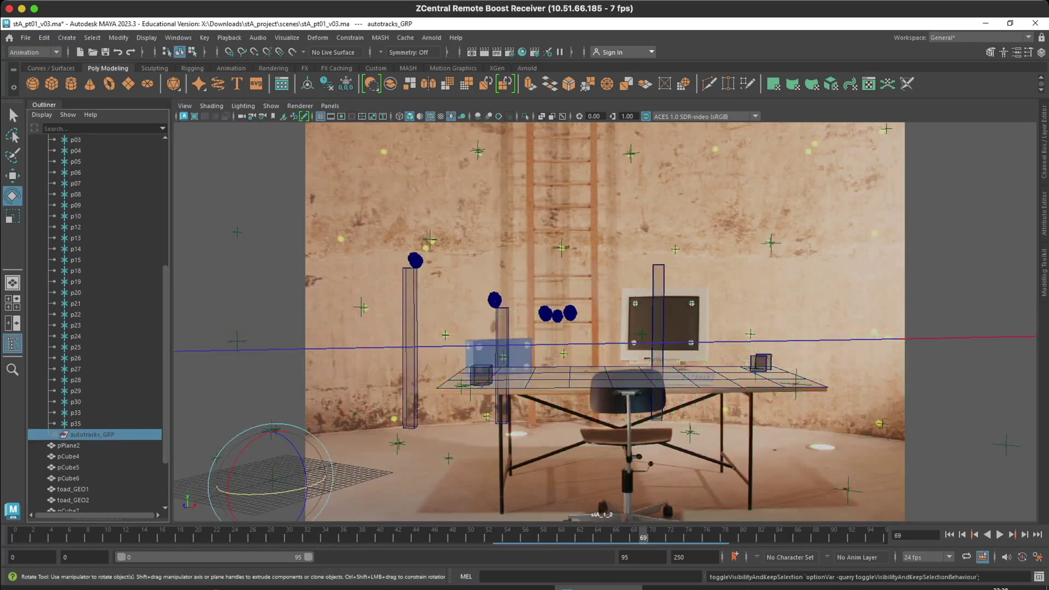
Play back the shot through the stA_1_2 camera to check how the toads, pillars and table geometry stick
left_click(605, 218)
key("alt+v")
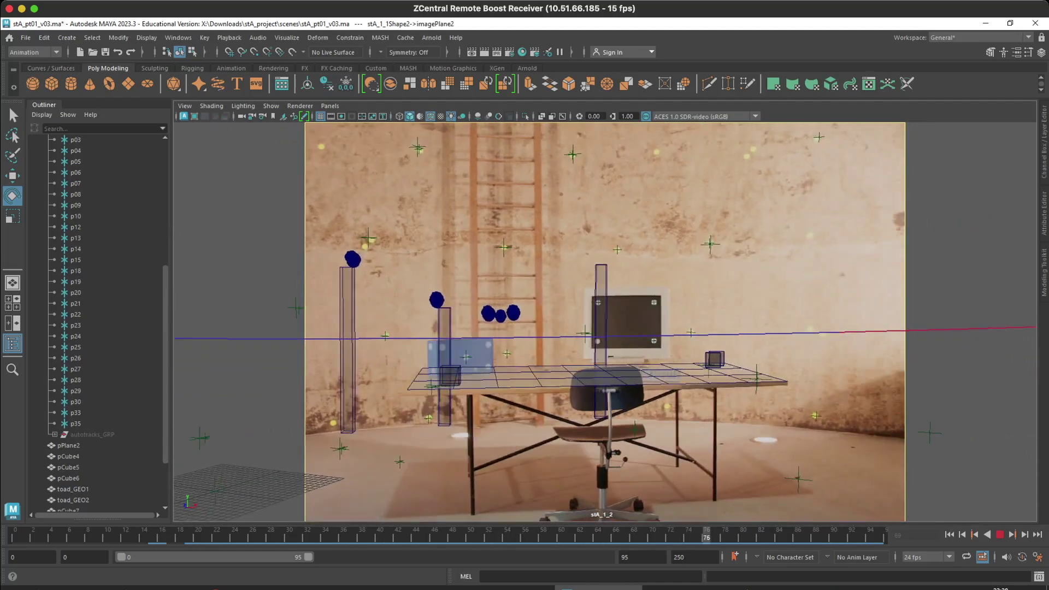
key("alt+v")
key("alt+v")
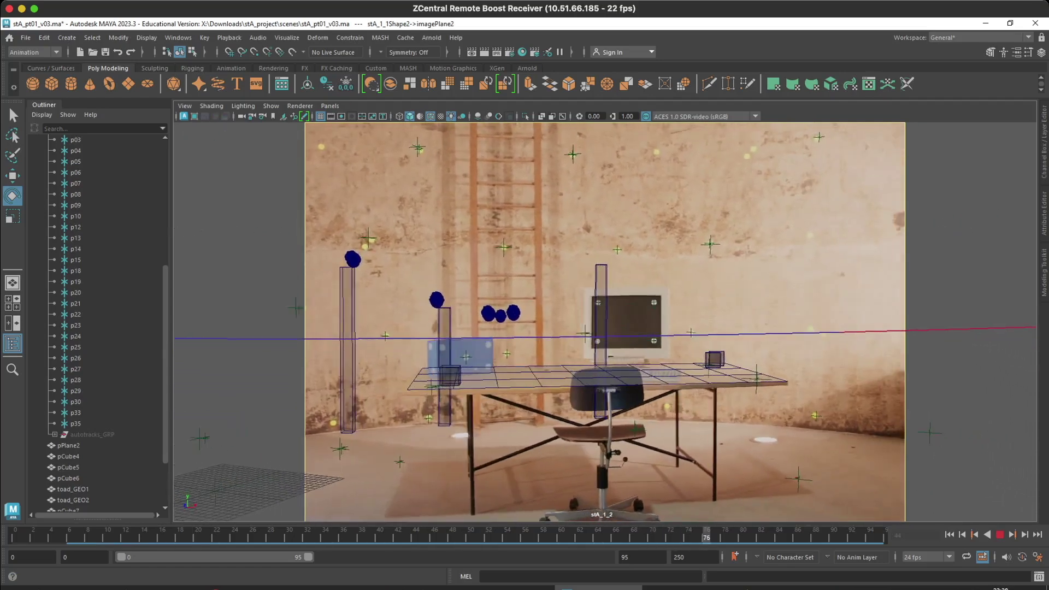
key("Escape")
key("alt+v")
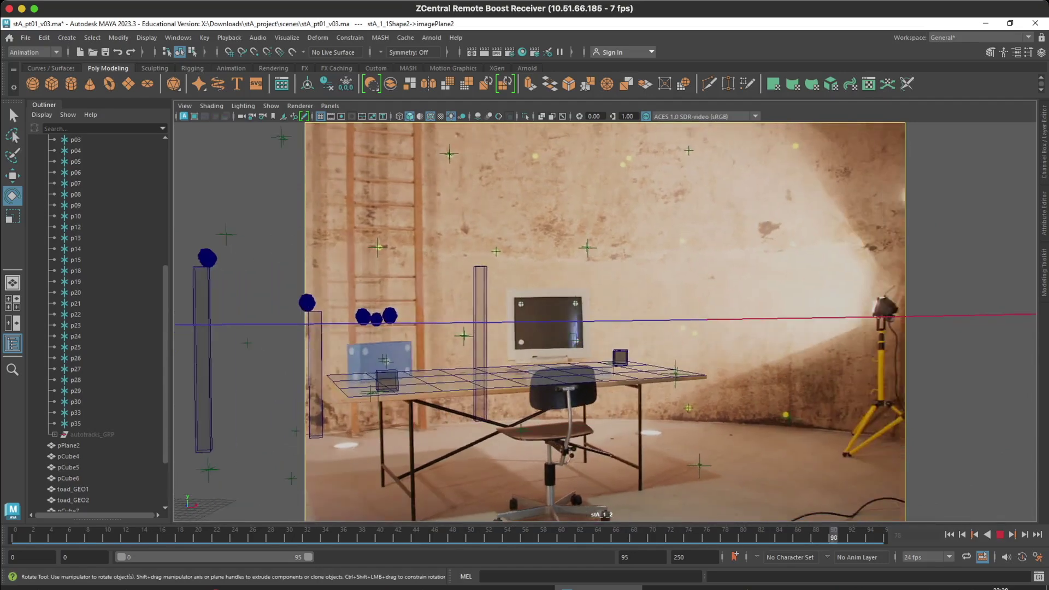